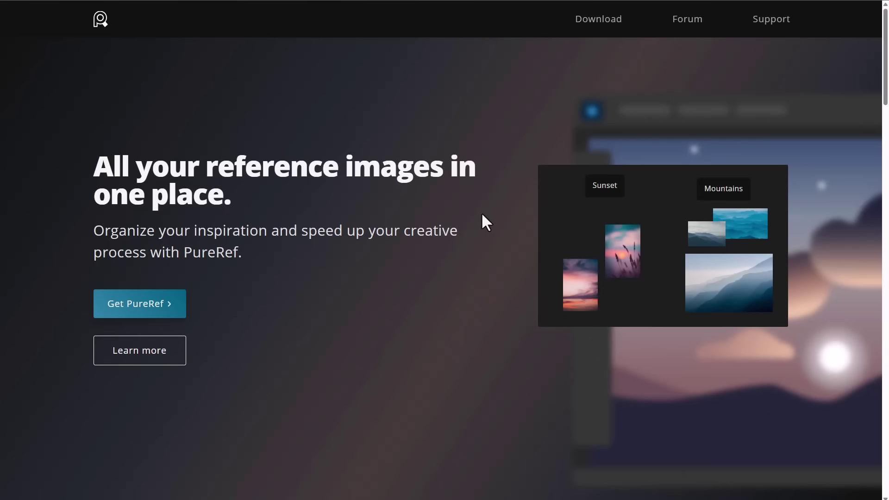
Go to the PureRef download page and find the Select amount section.
left_click(591, 29)
scroll(450, 138, "down", 10)
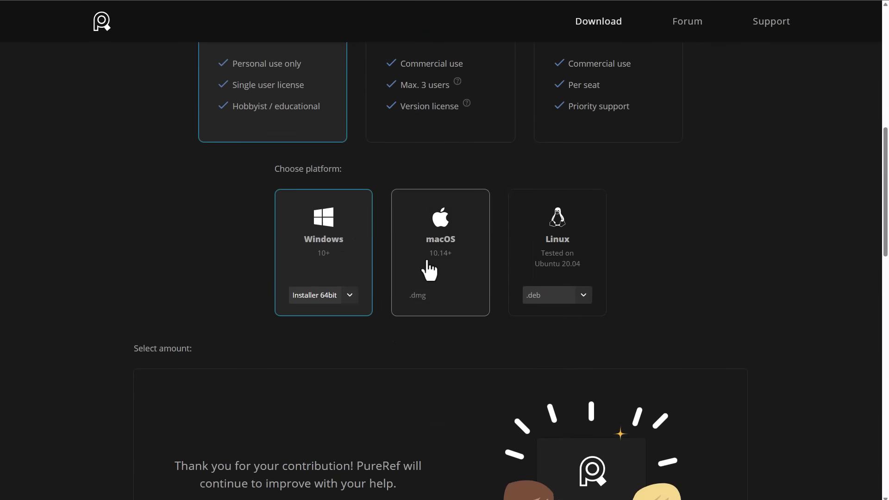
scroll(472, 336, "up", 4)
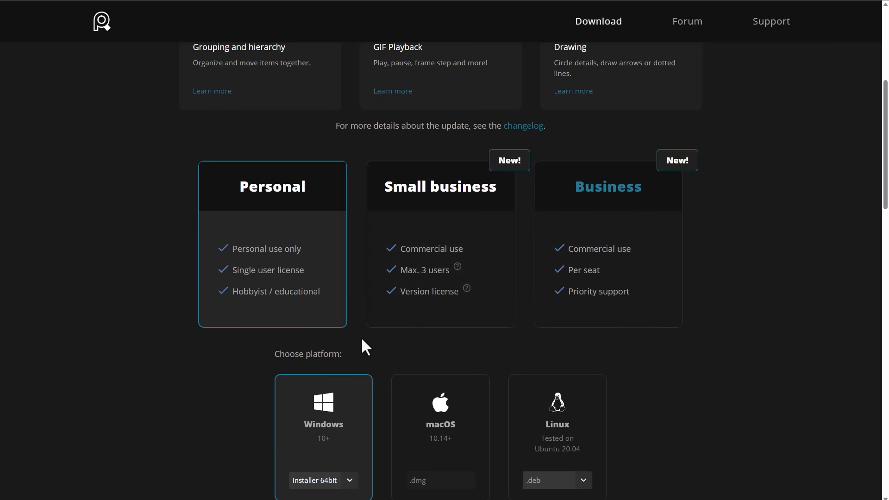
scroll(290, 282, "down", 7)
scroll(290, 284, "down", 4)
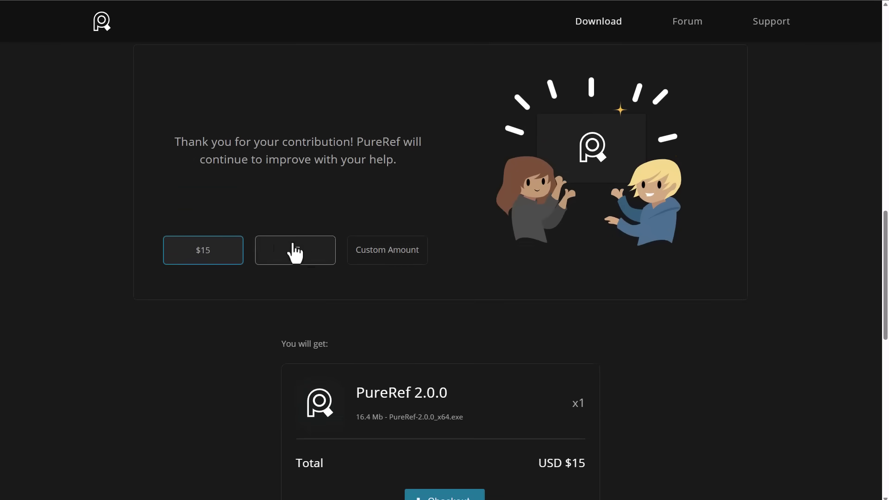
Set a custom contribution of 0 so PureRef 2.0.0 shows as Free.
left_click(362, 266)
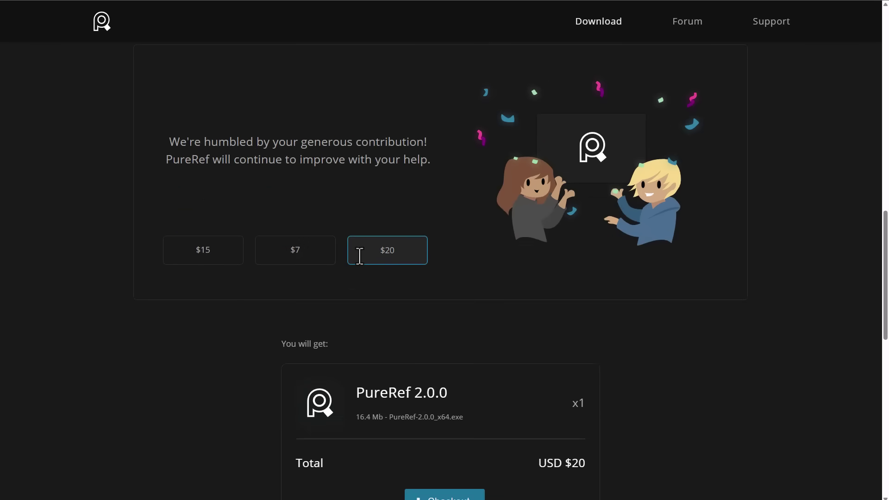
key("BackSpace")
key("BackSpace")
type("0")
scroll(356, 249, "down", 5)
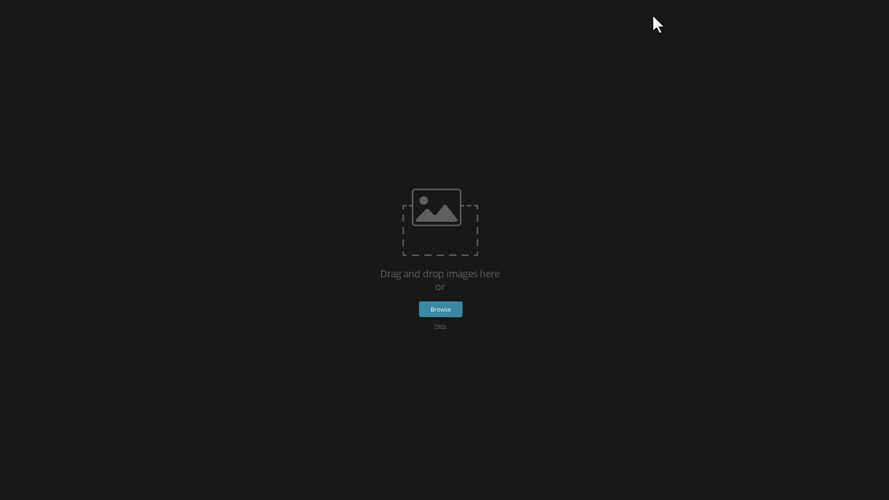
Show PureRef's right-click menu on the empty board with its Mode submenu options.
mouse_move(778, 7)
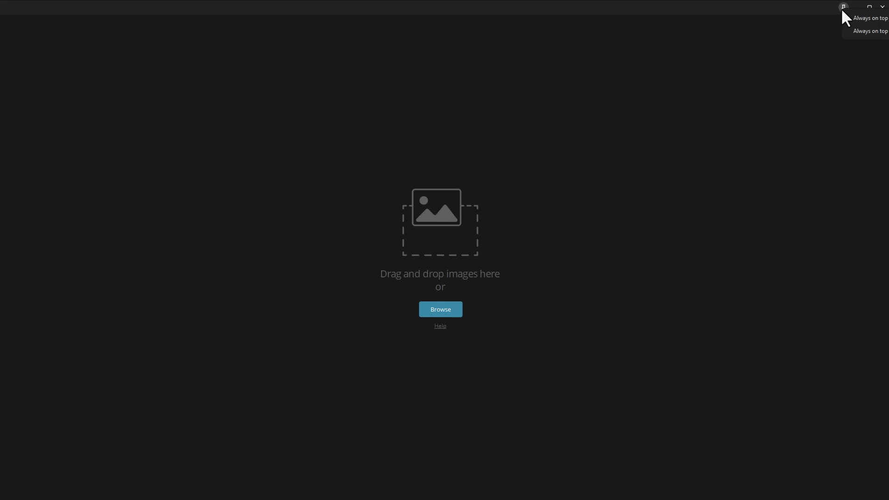
right_click(468, 116)
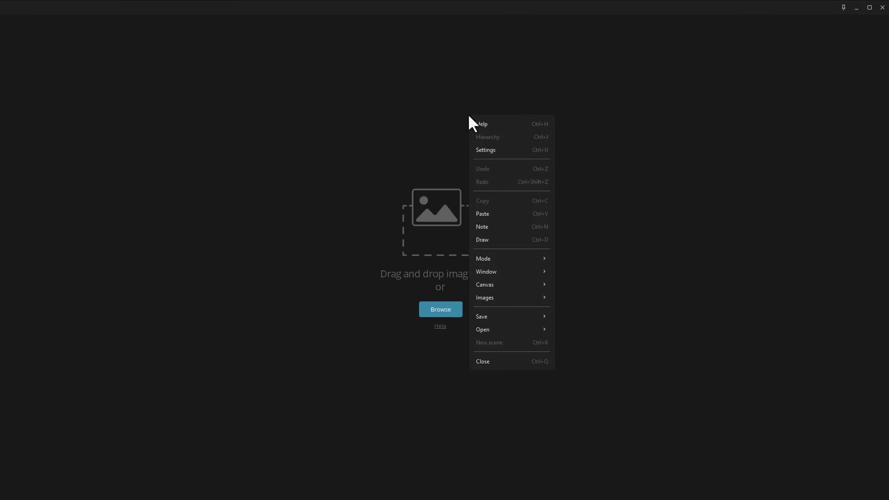
mouse_move(500, 258)
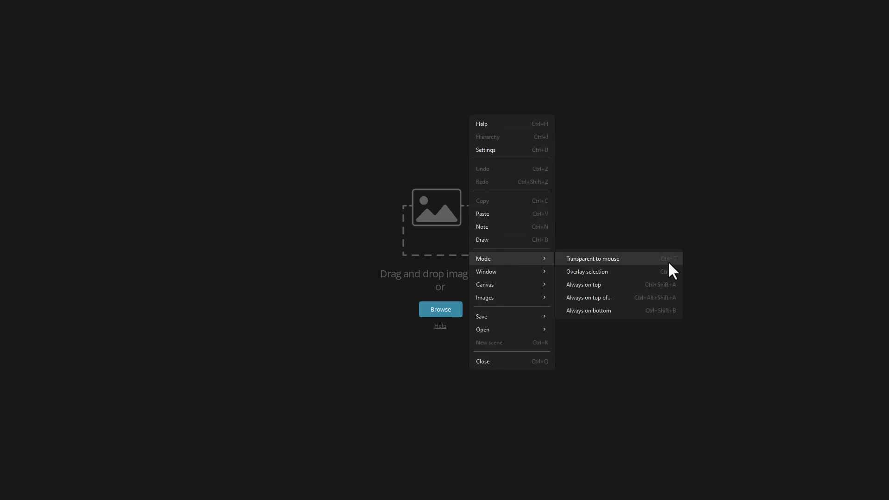
Flip through the Big References preview images and bring the Big Ref folder window into view.
left_click(270, 228)
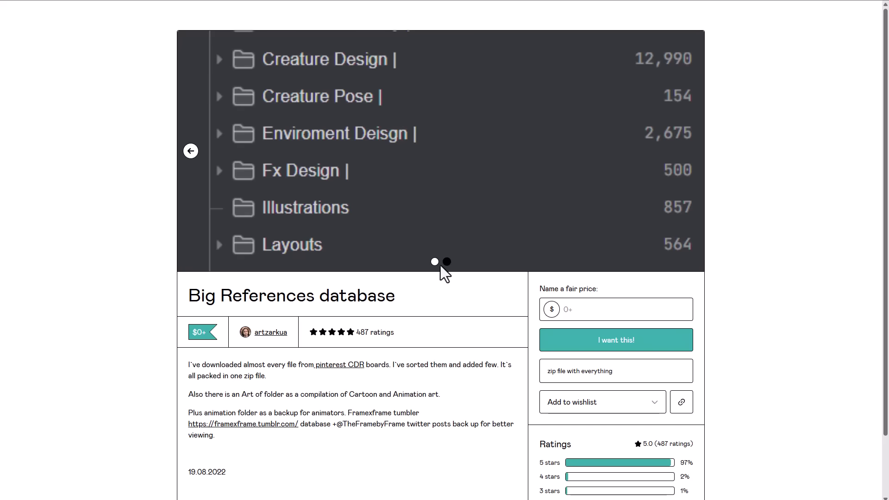
left_click(190, 151)
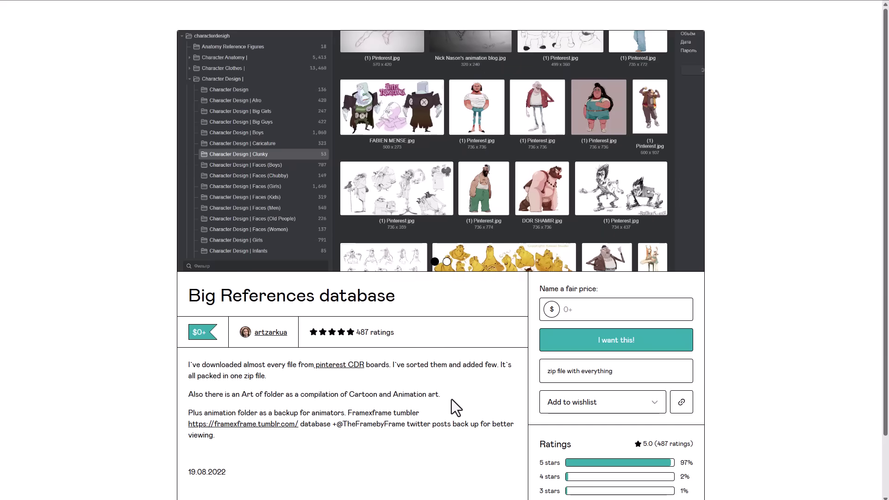
left_click(690, 151)
left_click_drag(888, 14, 370, 18)
Browse Art Of > Art Of > Zootopia in the Big Ref folder.
left_click(259, 308)
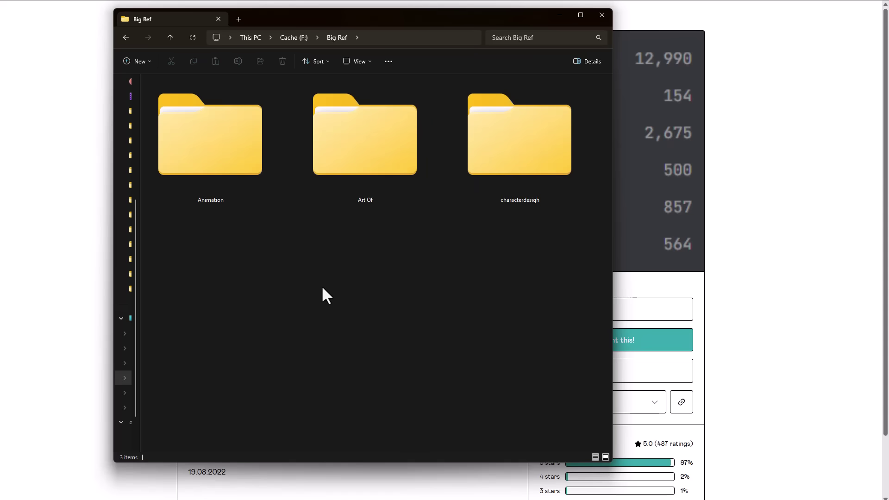
double_click(365, 170)
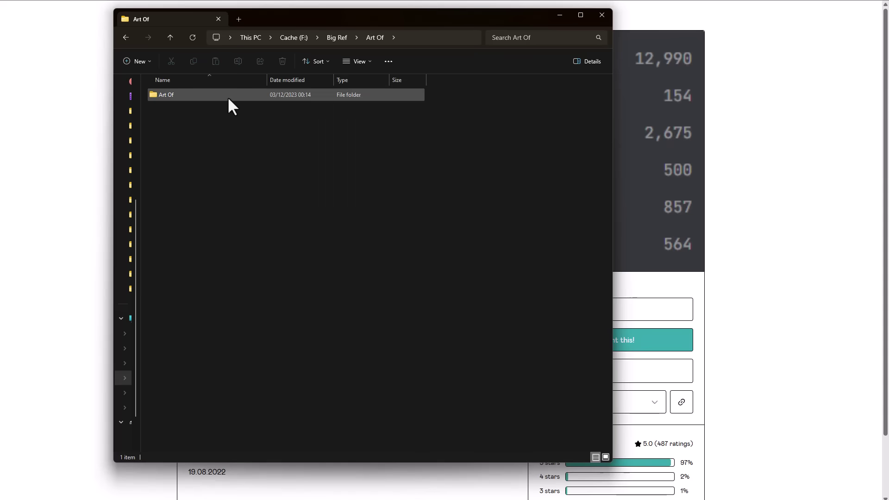
double_click(228, 97)
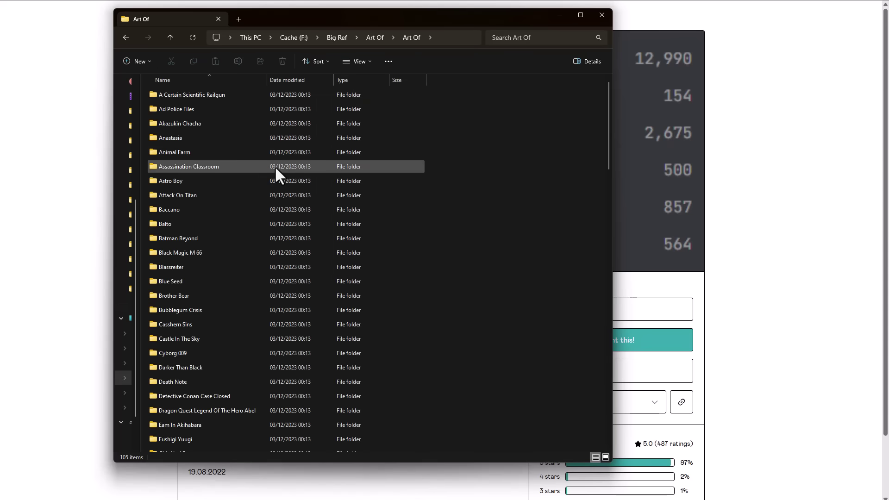
scroll(276, 169, "down", 20)
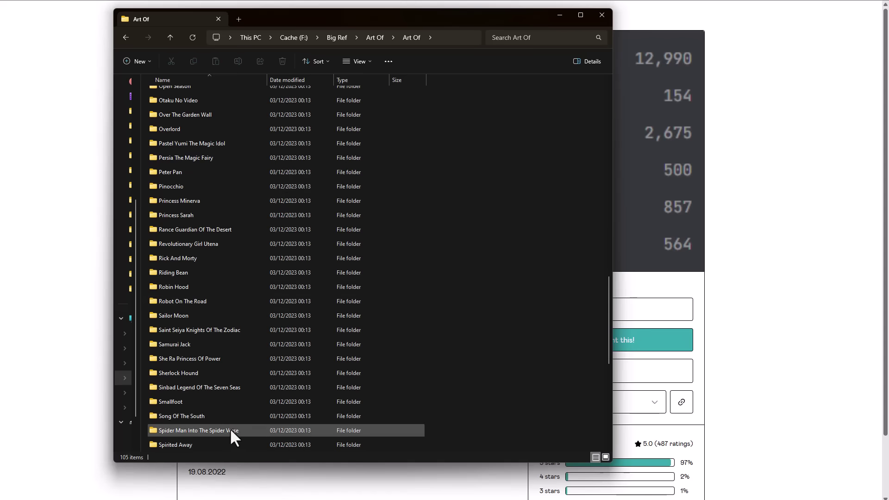
scroll(235, 426, "down", 3)
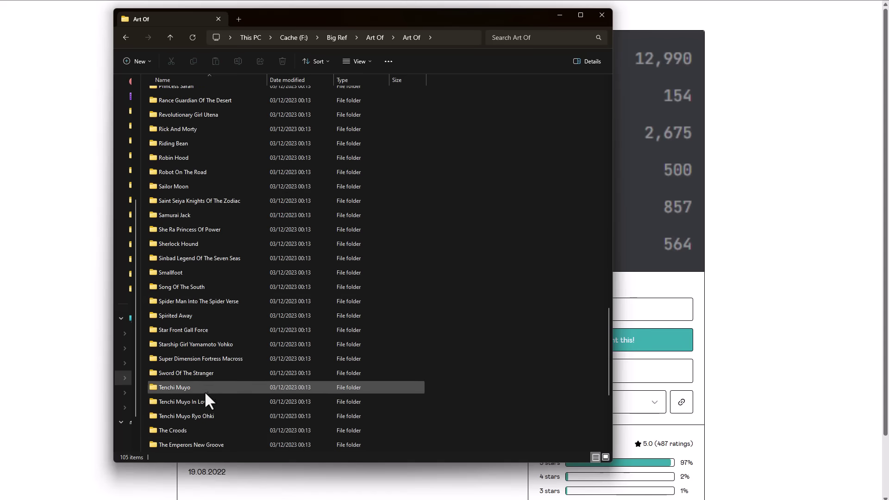
scroll(211, 373, "down", 5)
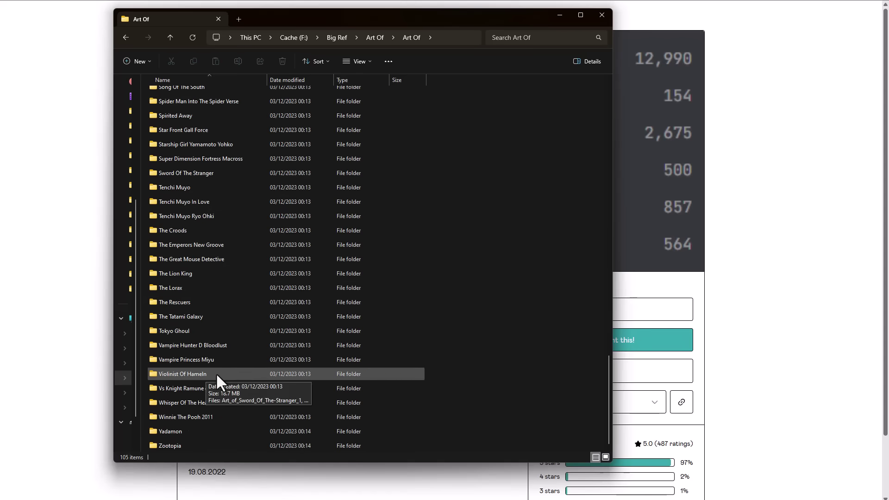
double_click(212, 446)
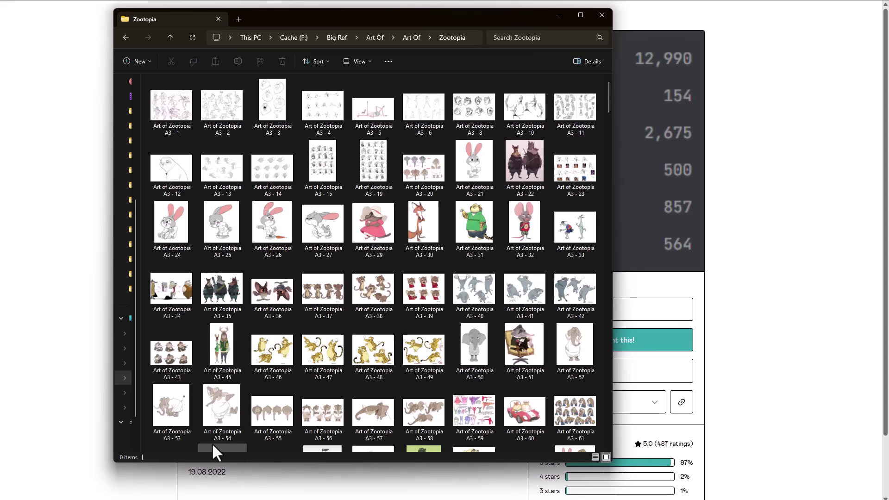
scroll(232, 421, "down", 15)
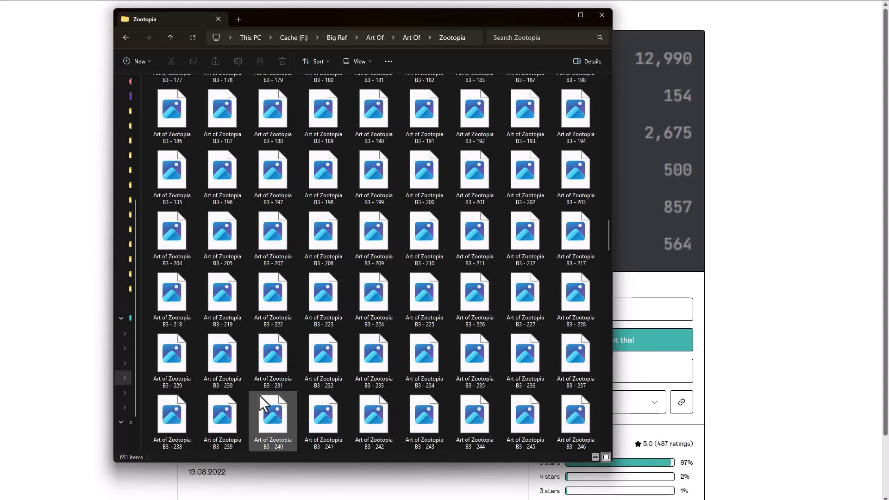
Return to Big Ref and open Animation > Animation > framexframe.
left_click(369, 36)
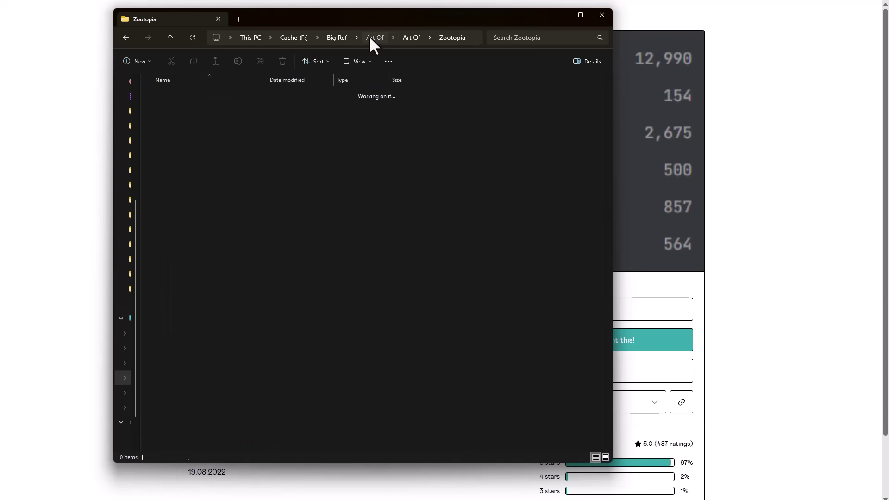
left_click(337, 38)
double_click(226, 162)
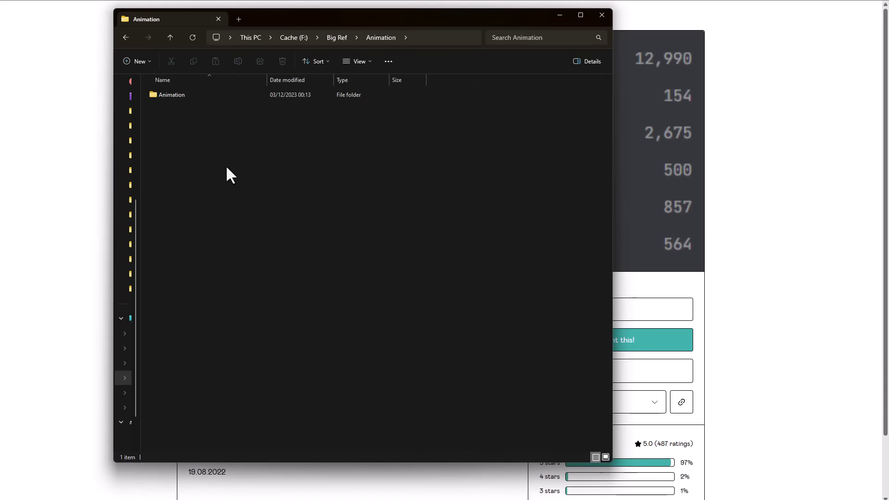
double_click(194, 100)
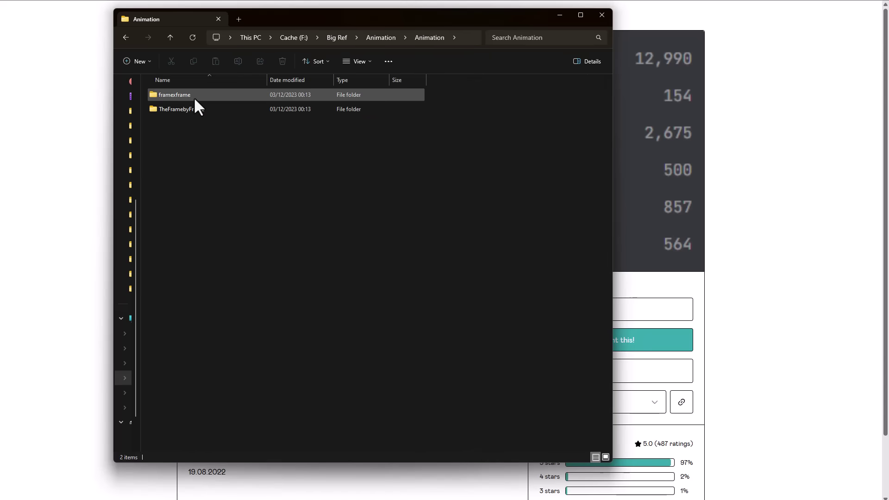
double_click(195, 97)
Look inside characterdesigh > characterdesigh, then return to Big Ref.
double_click(238, 166)
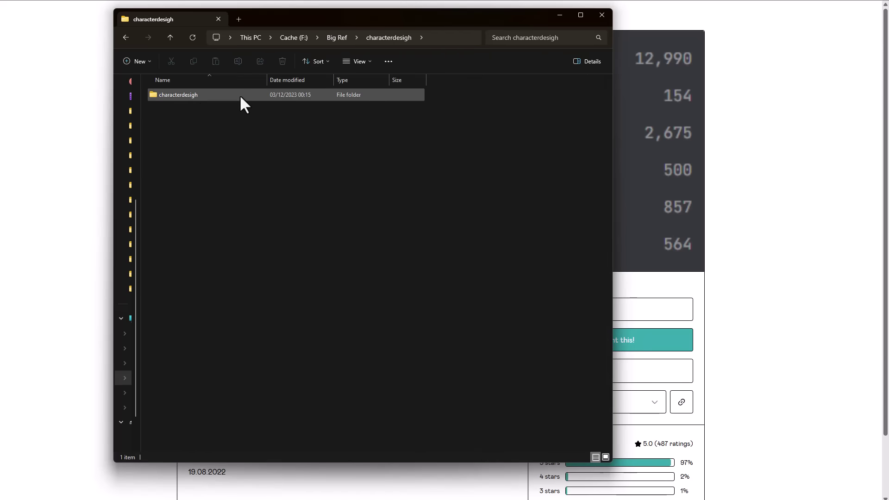
double_click(241, 95)
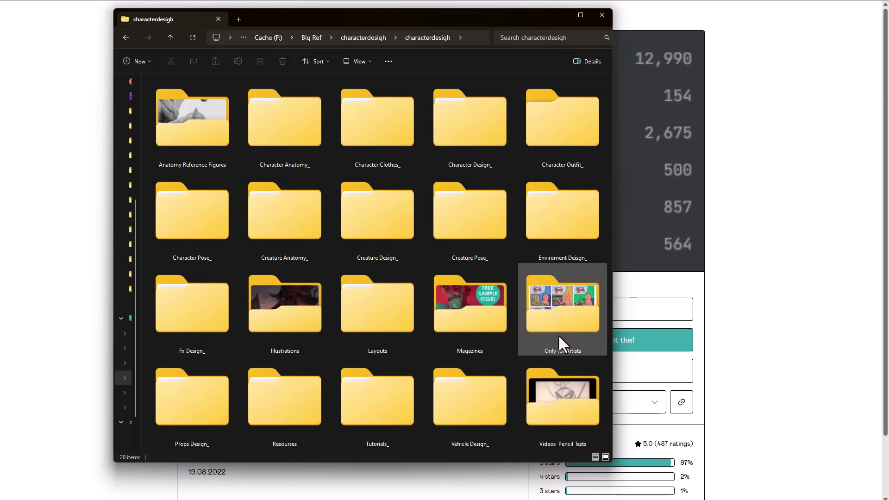
left_click(348, 38)
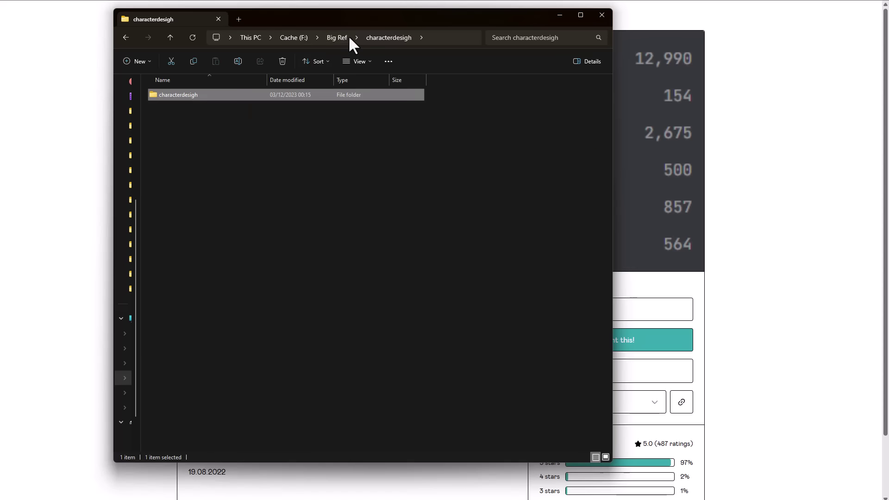
left_click(338, 36)
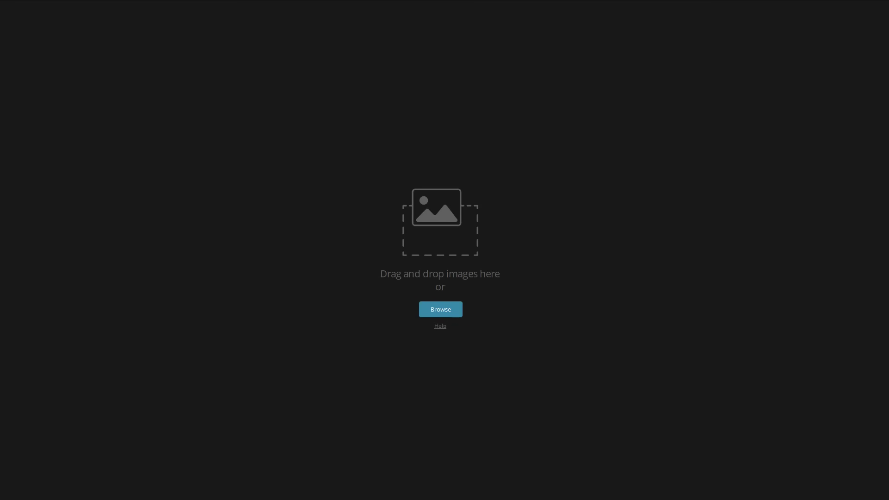
Bring the ten frames from Animation > framexframe > 0001 onto the board.
left_click_drag(888, 111, 701, 41)
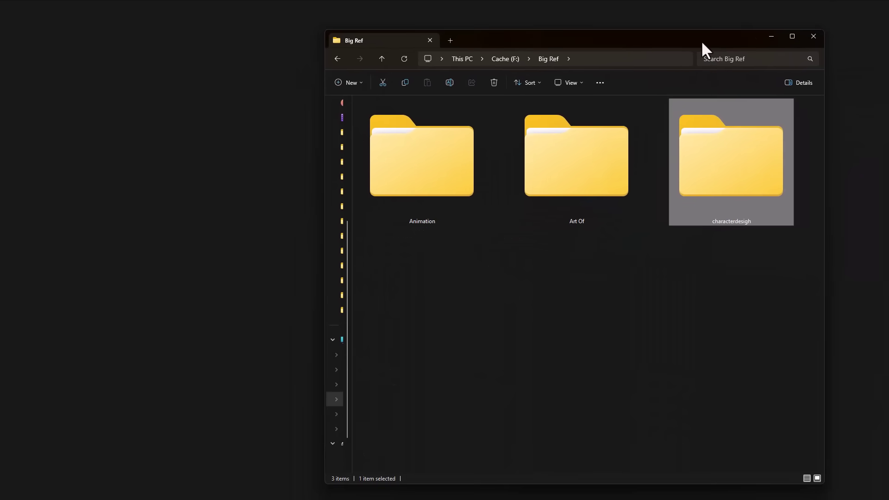
double_click(457, 179)
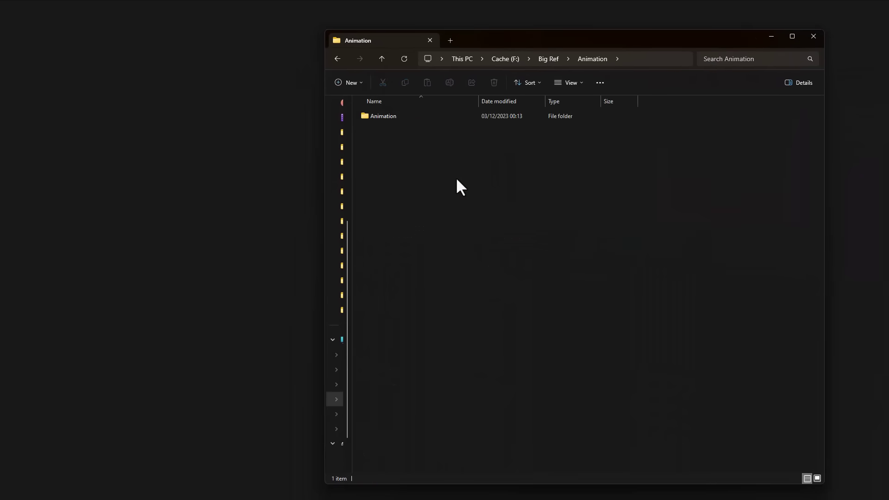
double_click(475, 120)
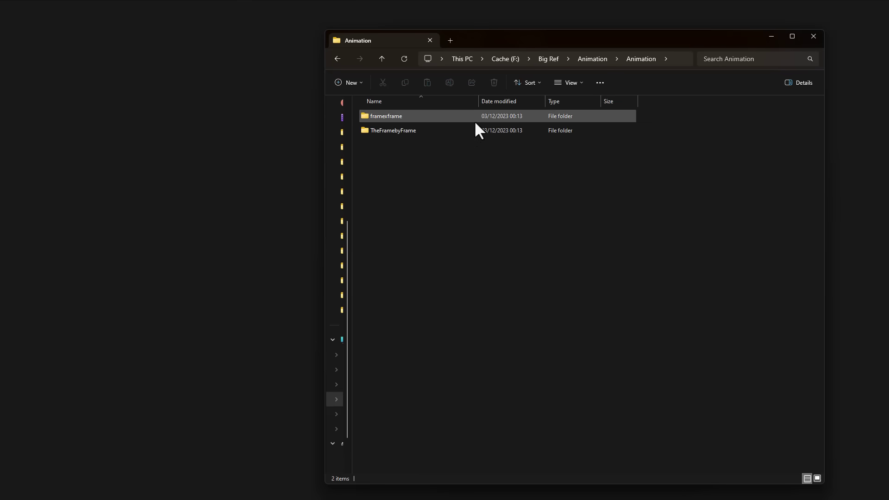
double_click(475, 120)
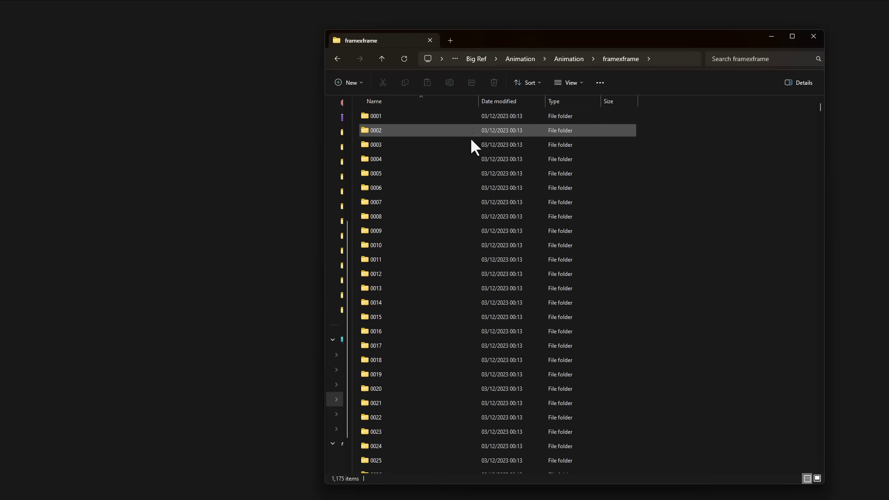
double_click(433, 118)
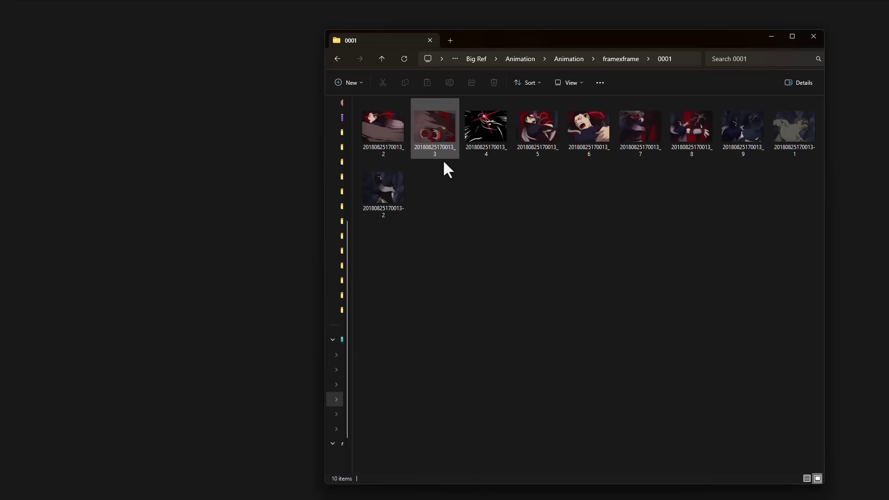
left_click_drag(382, 275, 176, 185)
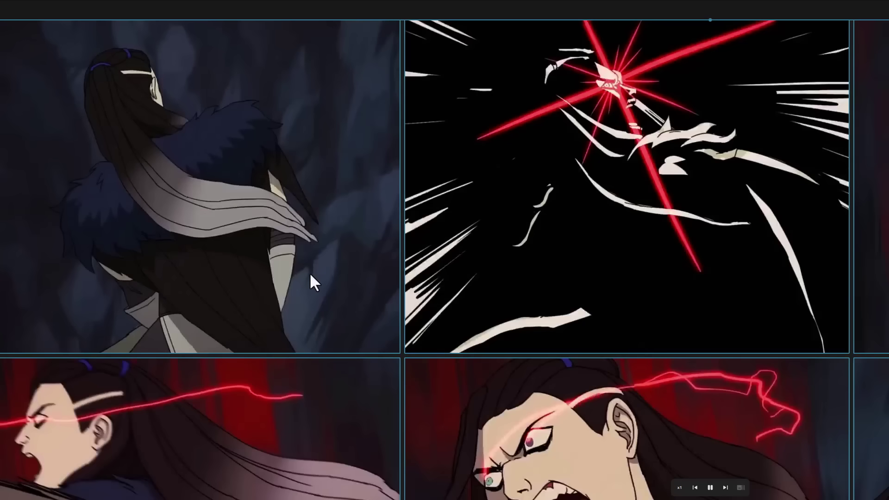
left_click(820, 69)
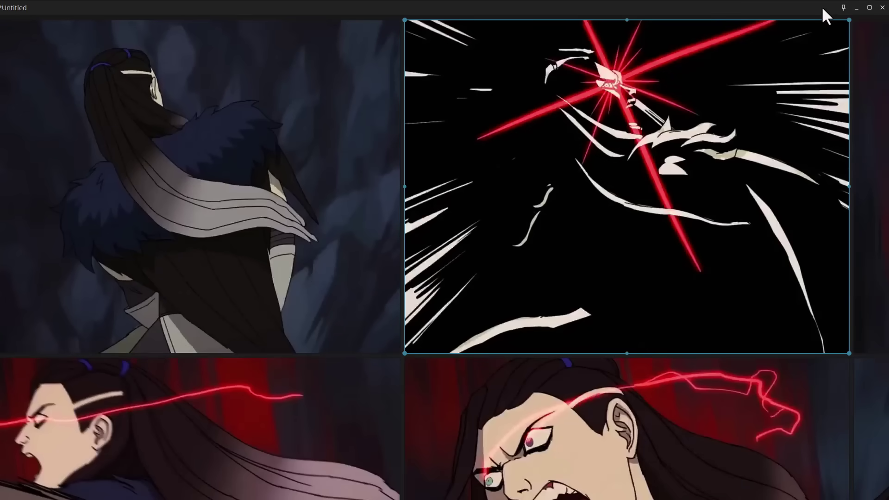
Make the PureRef board window always on top.
left_click(842, 7)
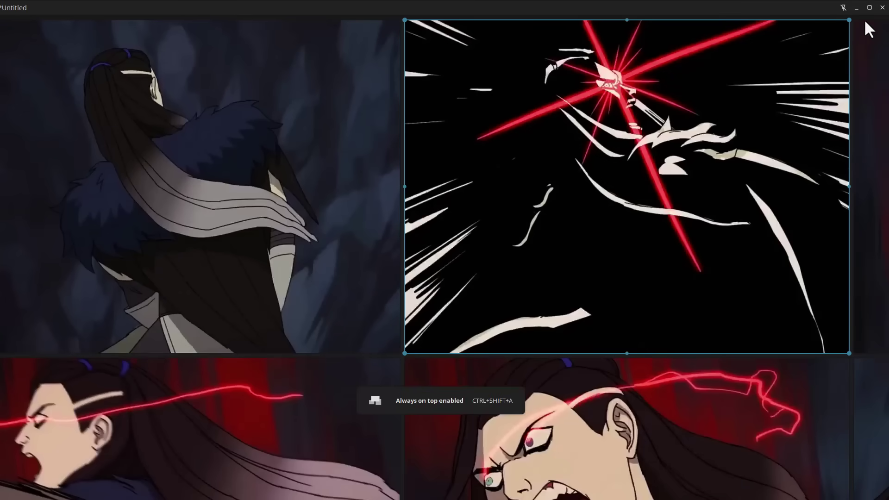
scroll(576, 220, "down", 10)
scroll(738, 268, "up", 8)
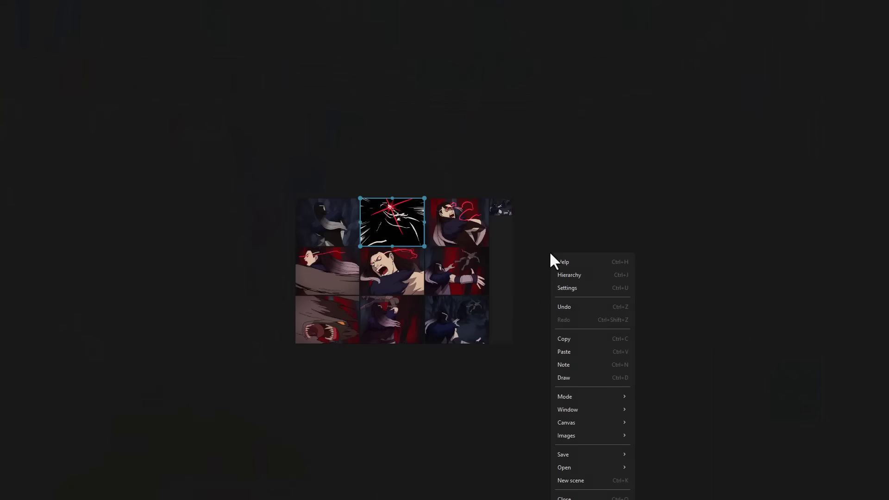
Load the animated Sonic frame file from Big Ref > Animation beside the first frames.
mouse_move(585, 469)
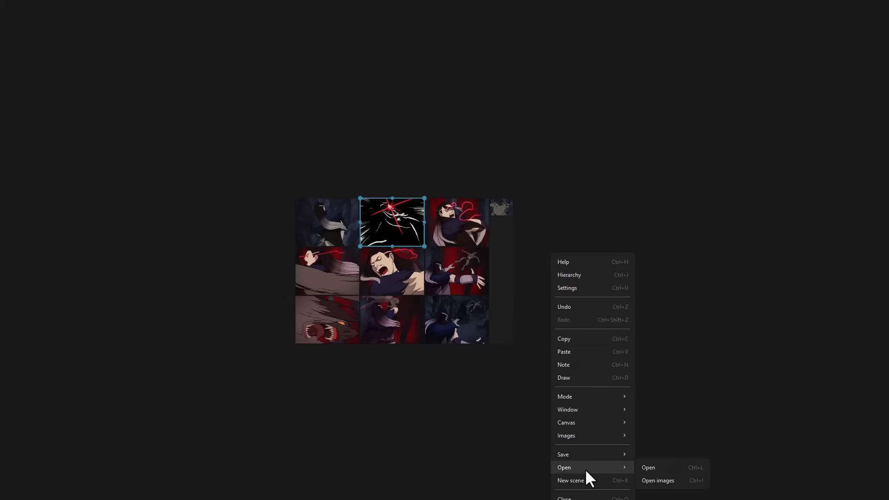
left_click(697, 482)
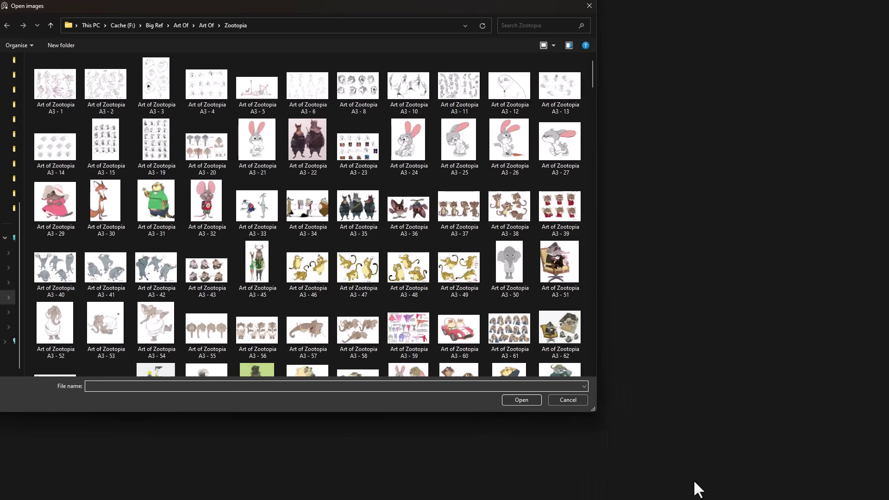
left_click(176, 25)
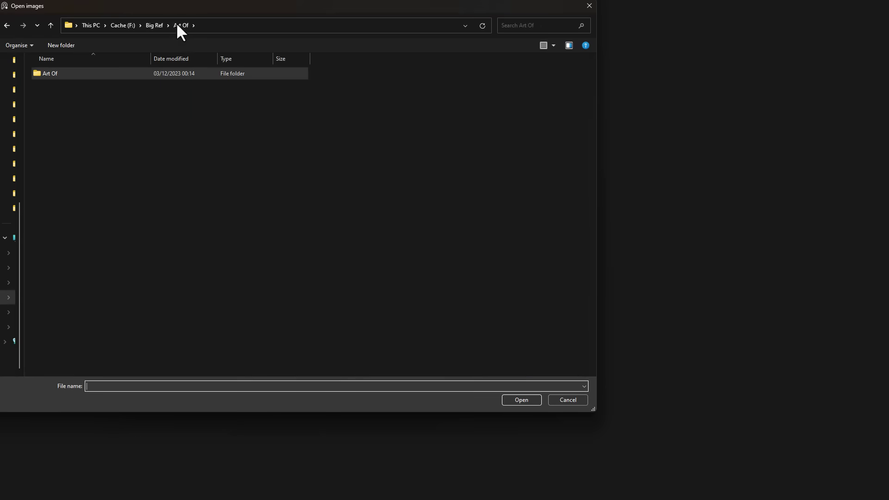
left_click(157, 25)
double_click(80, 72)
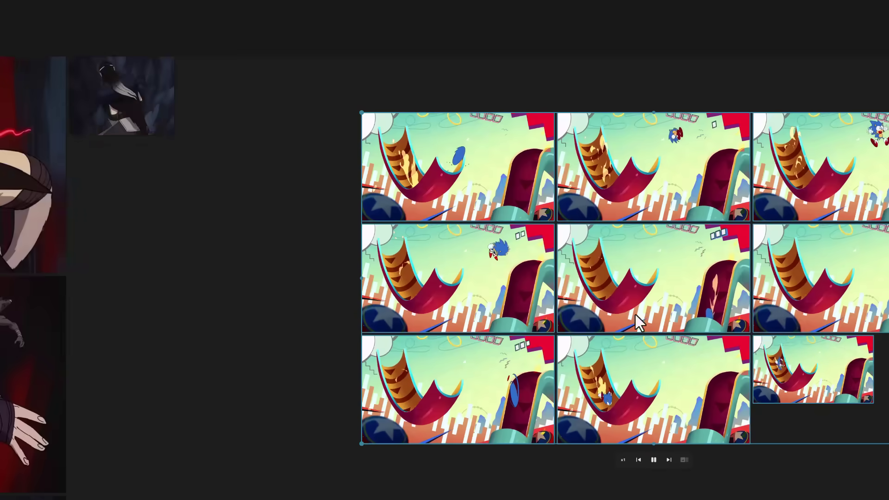
scroll(658, 333, "down", 3)
left_click_drag(779, 412, 602, 342)
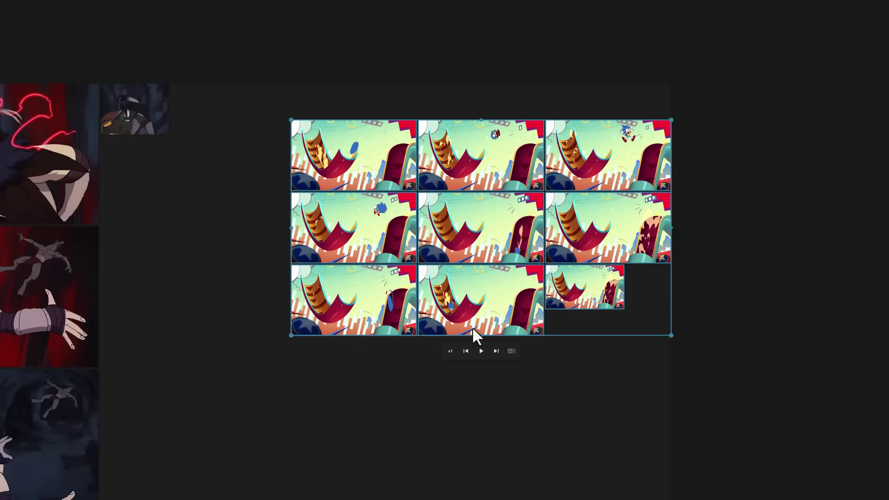
left_click(666, 398)
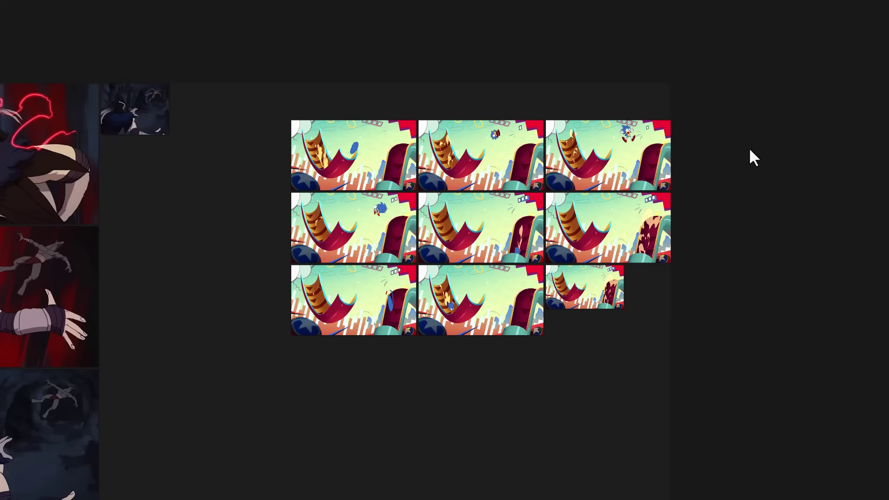
Group the animated frame grid and lock the group in place.
left_click_drag(755, 92, 277, 440)
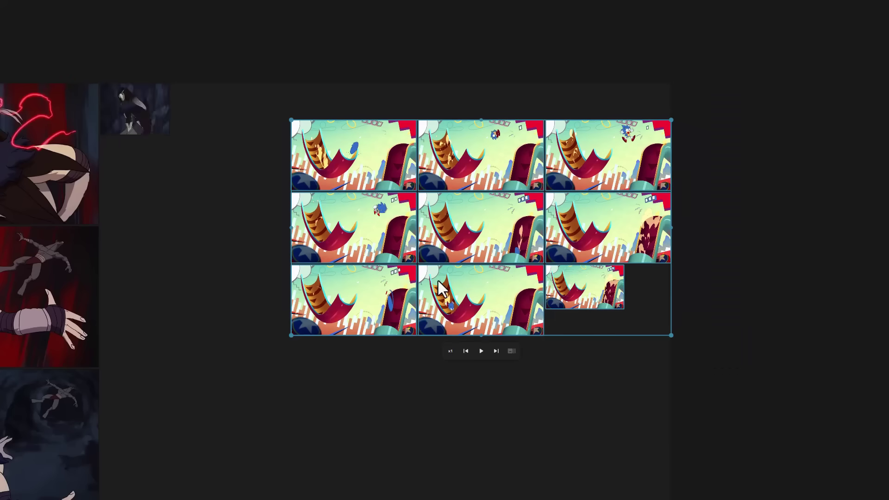
key("ctrl+g")
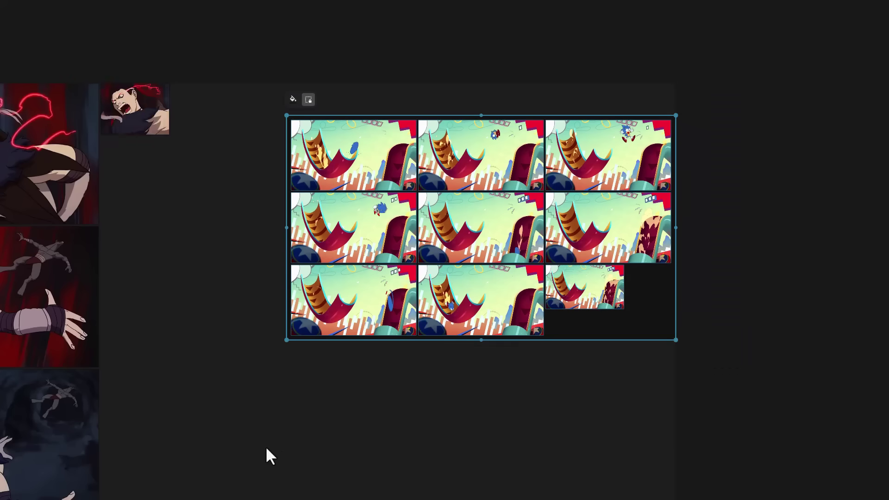
left_click(308, 99)
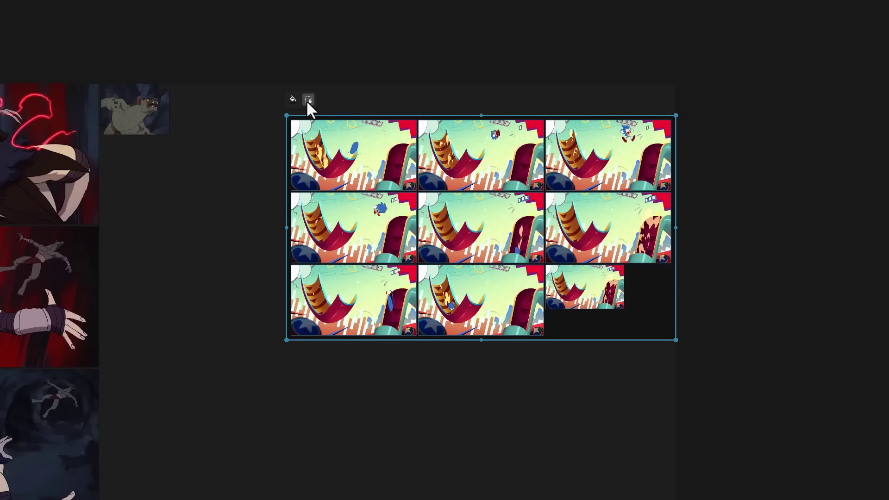
left_click(307, 98)
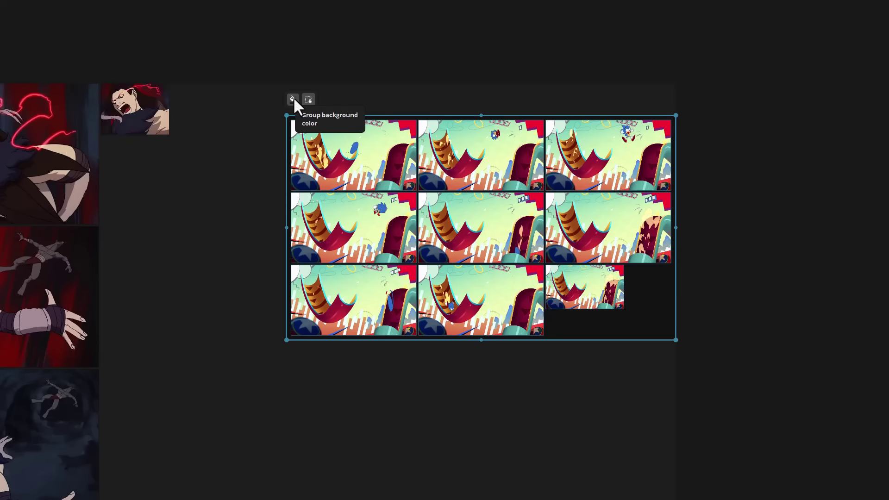
Give the frame group a dark maroon background (hex 311818).
left_click(293, 99)
left_click(446, 185)
left_click_drag(446, 185, 459, 230)
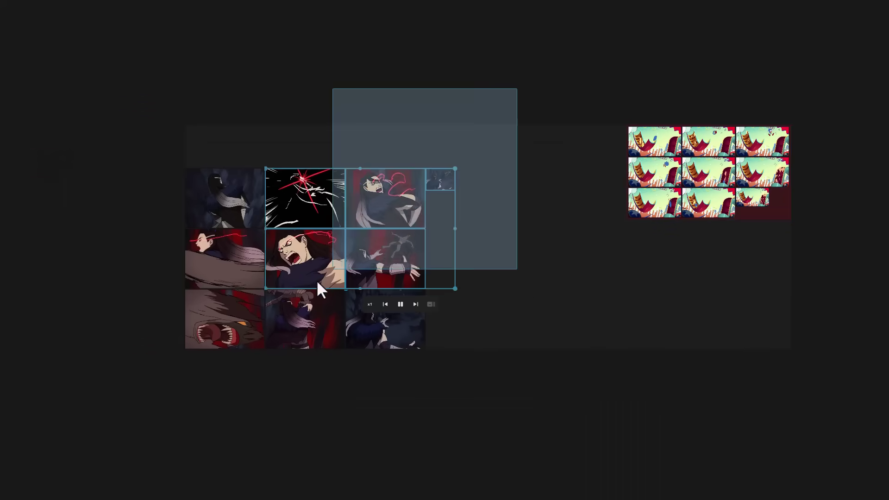
Group the anime frame thumbnails, cancelling the background colour choice.
key("ctrl+g")
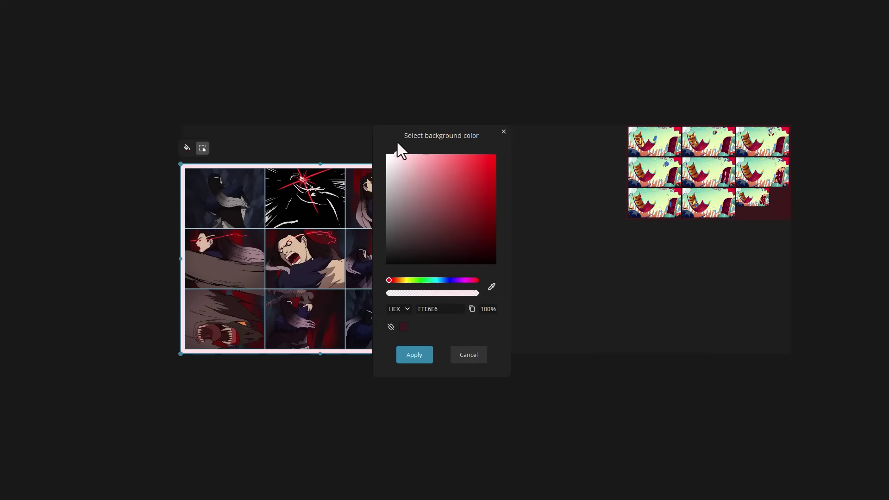
left_click(299, 232)
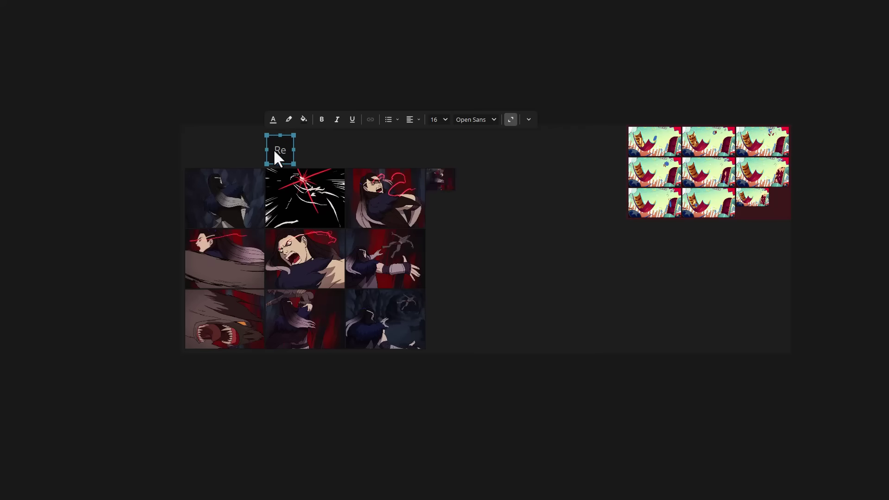
Write 'Ref. 1' in the note, bold at font size 16.
type("Ref. 1")
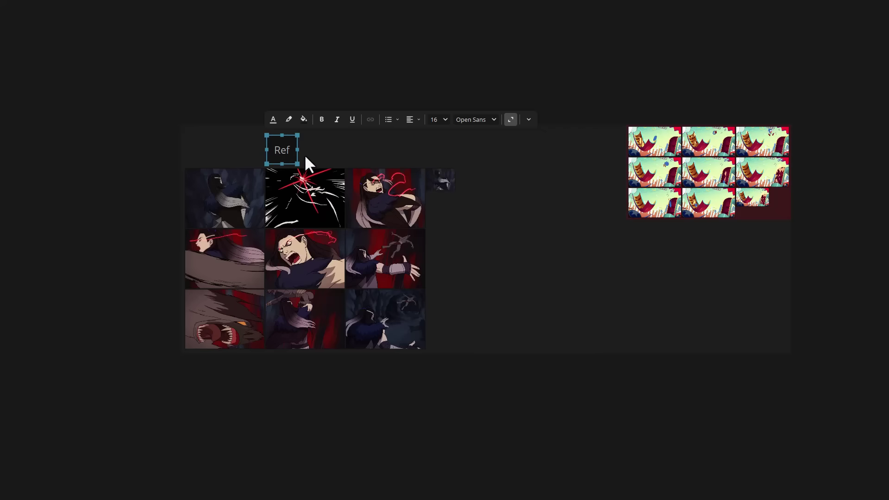
key("ctrl+a")
left_click(321, 120)
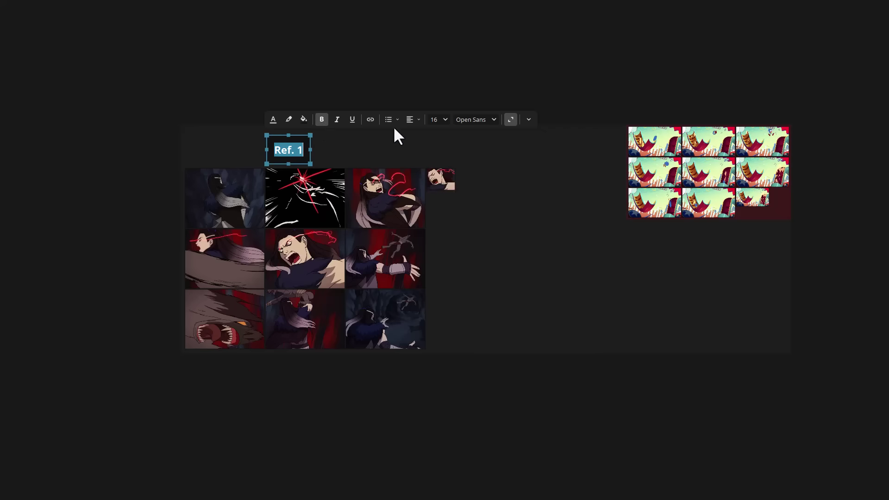
left_click(492, 119)
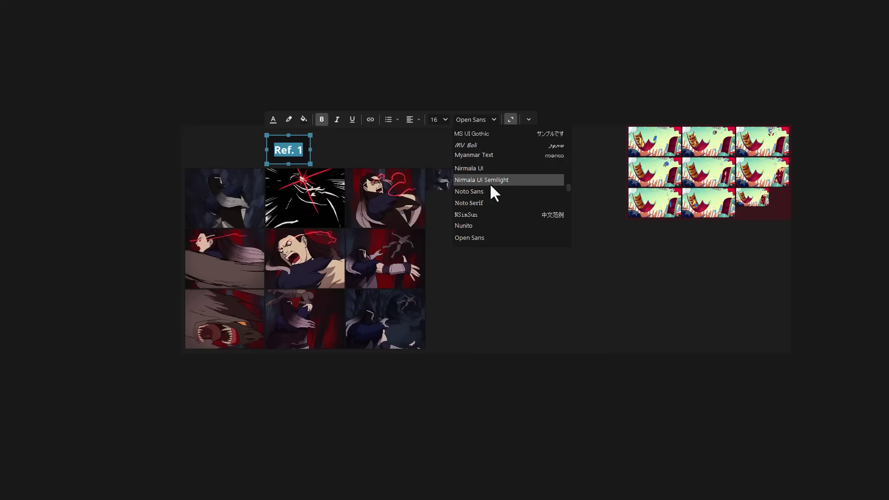
left_click(445, 119)
left_click(433, 174)
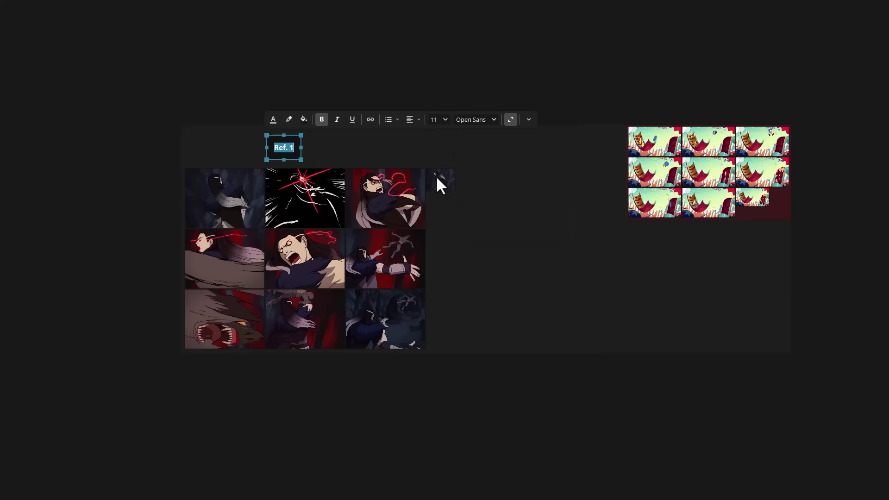
left_click(445, 119)
left_click(435, 197)
left_click(348, 146)
Move the Ref. 1 note into the group's empty right-hand column.
left_click(299, 153)
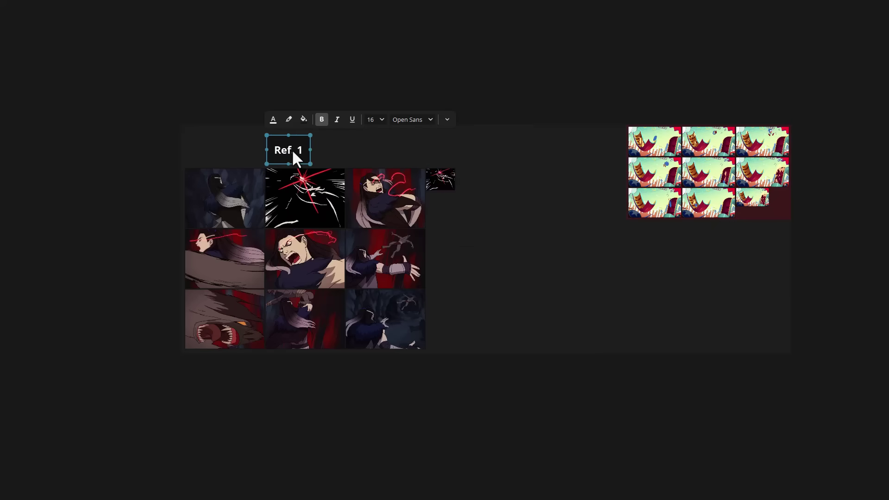
left_click_drag(292, 149, 454, 229)
left_click_drag(481, 83, 42, 438)
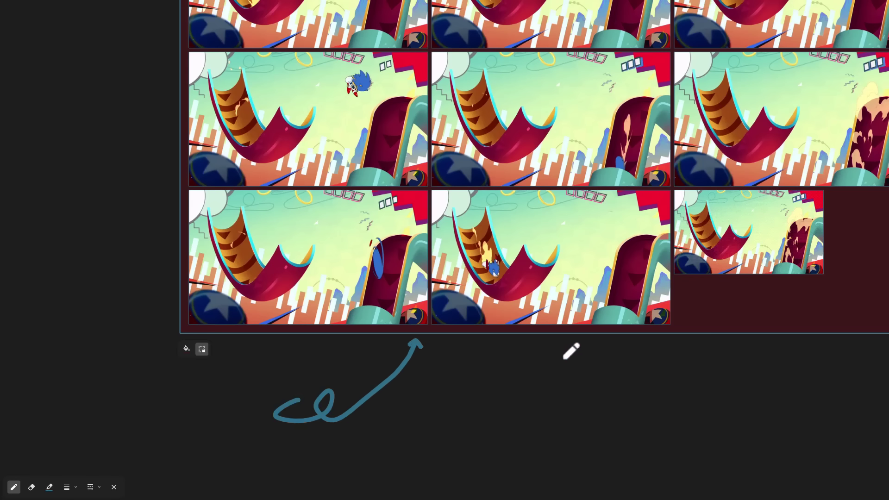
Draw a stroke below the animated frames, then undo both drawn strokes.
left_click_drag(638, 369, 627, 341)
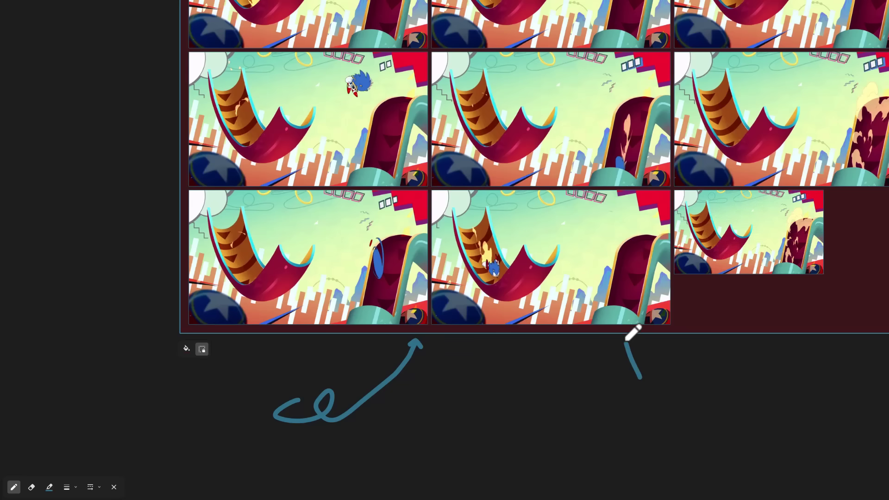
key("ctrl+z")
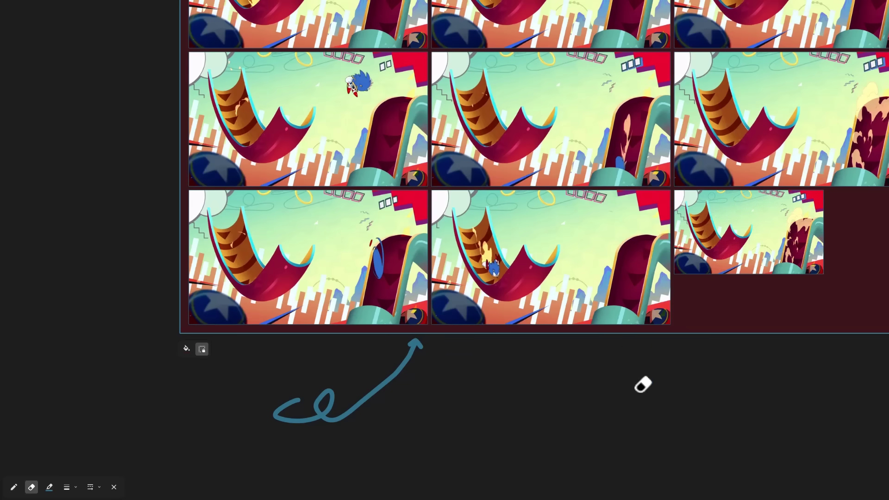
key("ctrl+z")
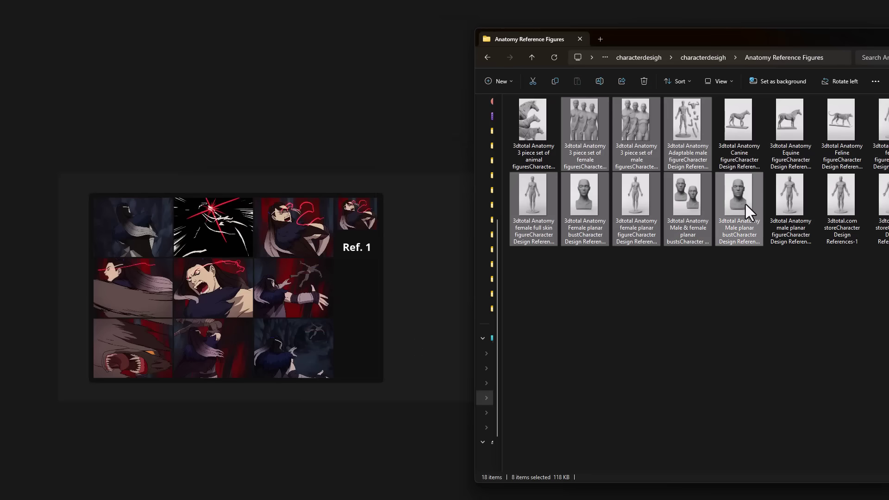
Drag the eight human anatomy figures onto the board, then the Canine, Equine, Feline and animal-figures images.
left_click_drag(745, 204, 247, 66)
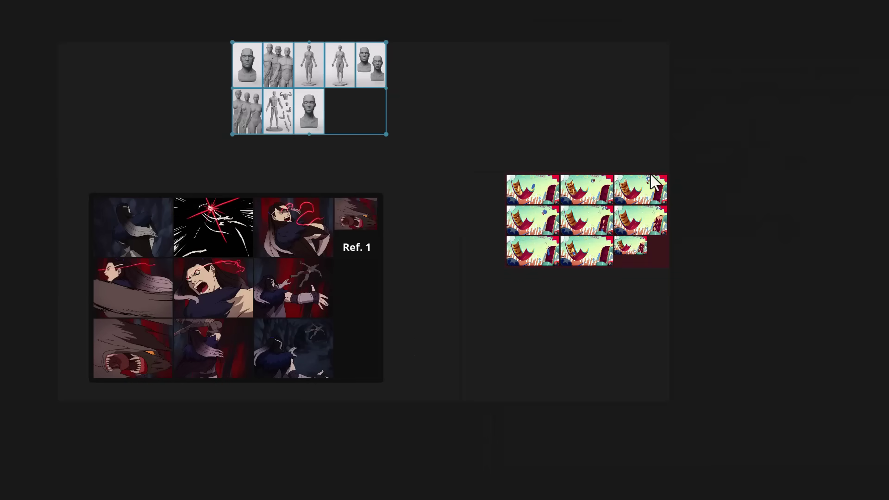
key("alt+Tab")
left_click(747, 149)
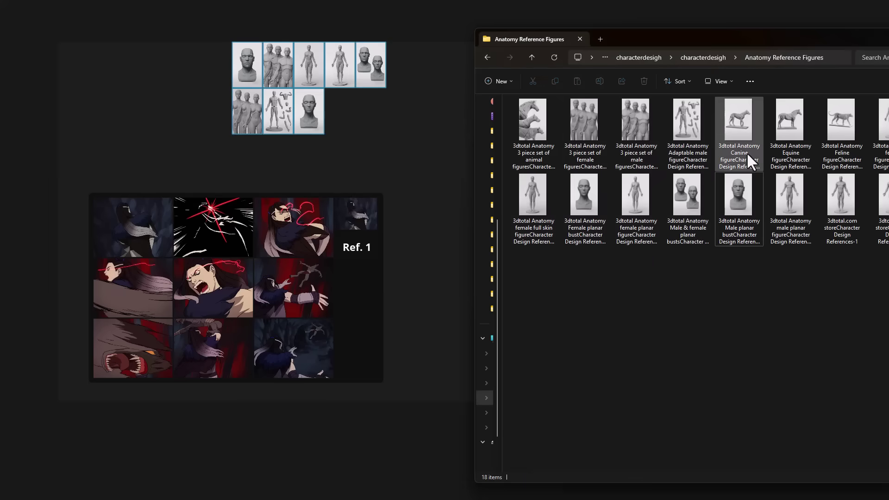
left_click(797, 135, "ctrl")
left_click(840, 131, "ctrl")
left_click(527, 141, "ctrl")
left_click_drag(545, 135, 497, 117)
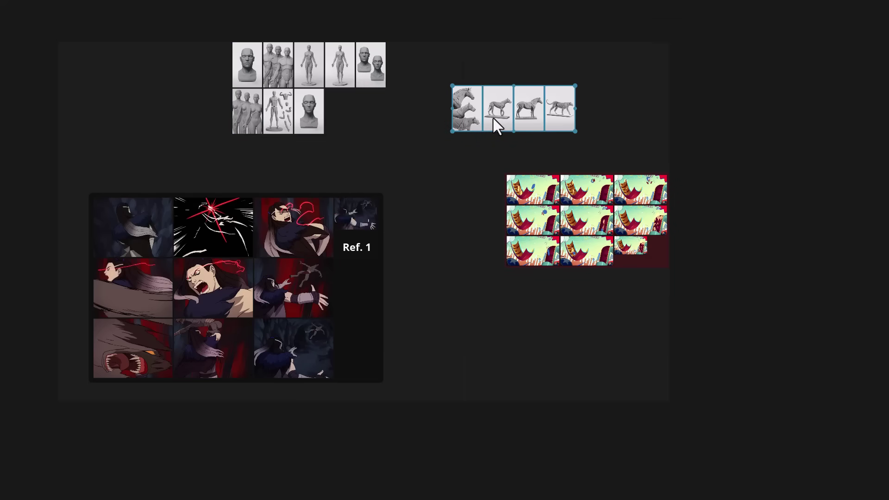
With the Hierarchy list shown, group the four animal figures, then the eight human anatomy figures.
key("Tab")
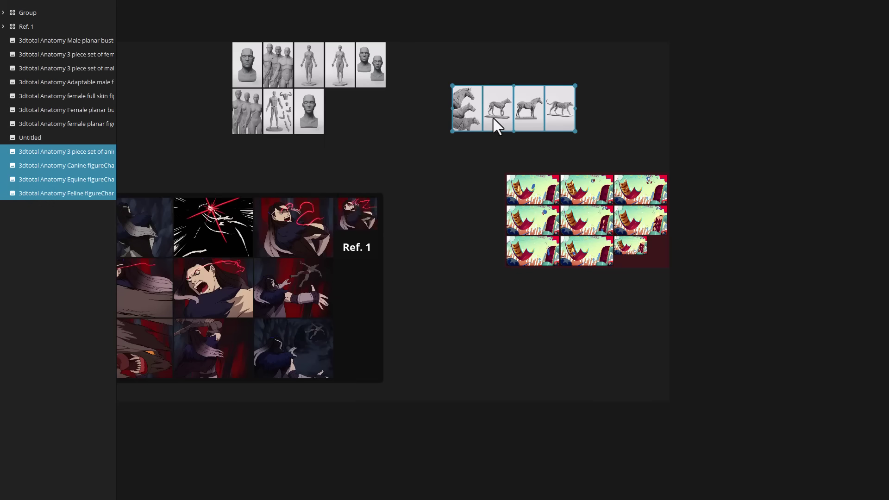
key("ctrl+g")
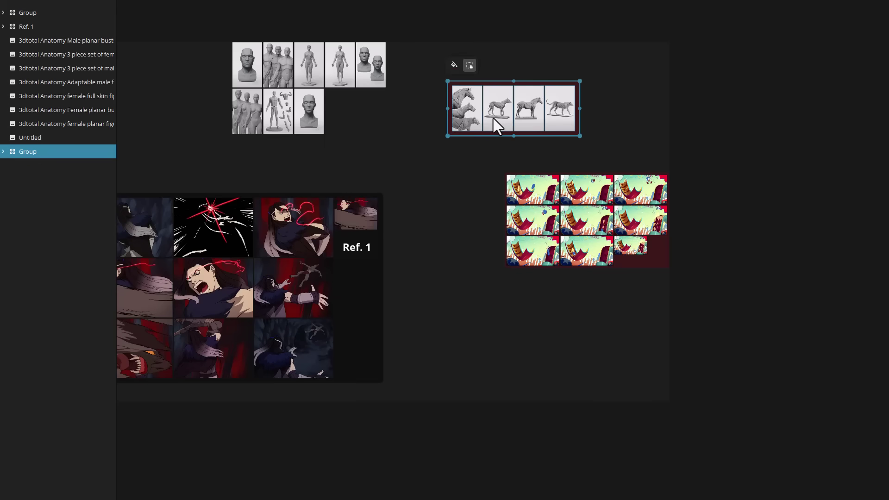
left_click(219, 143)
left_click_drag(219, 144, 392, 18)
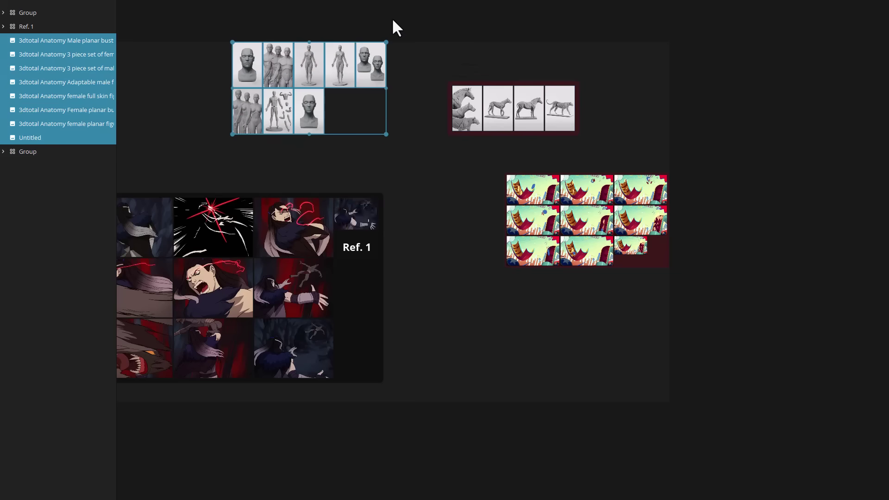
key("ctrl+g")
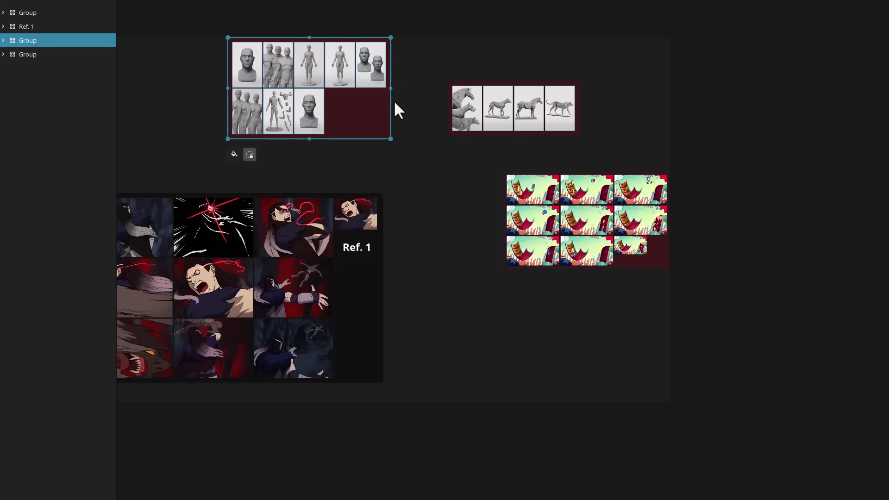
Move the human anatomy group up above the animal figures group.
left_click(3, 53)
left_click(31, 57)
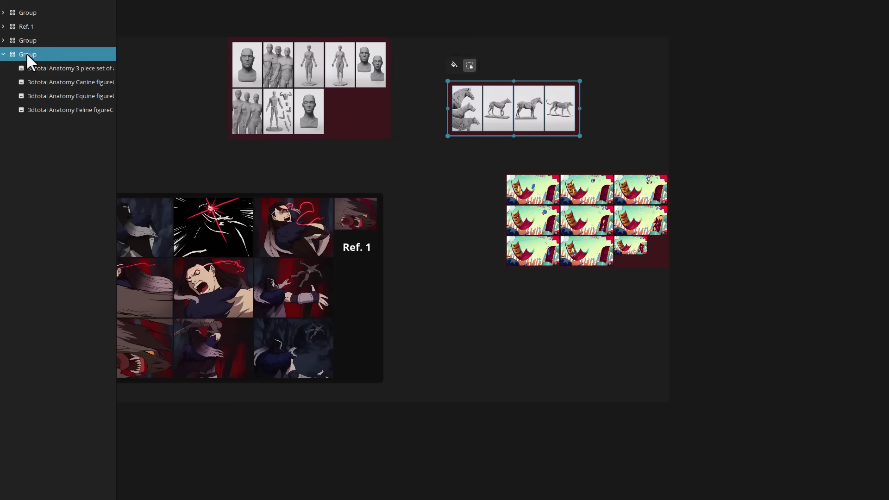
left_click_drag(317, 115, 488, 419)
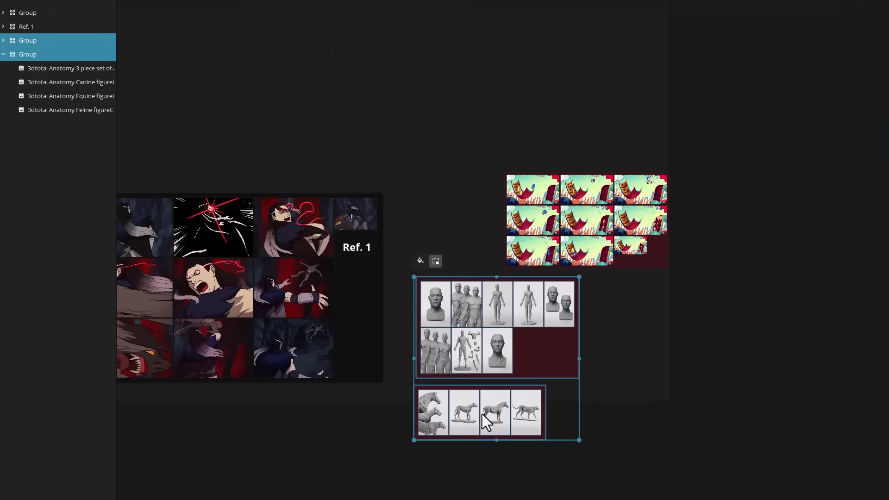
Nest the animal figures group inside the human anatomy group in the Hierarchy panel.
scroll(694, 240, "up", 3)
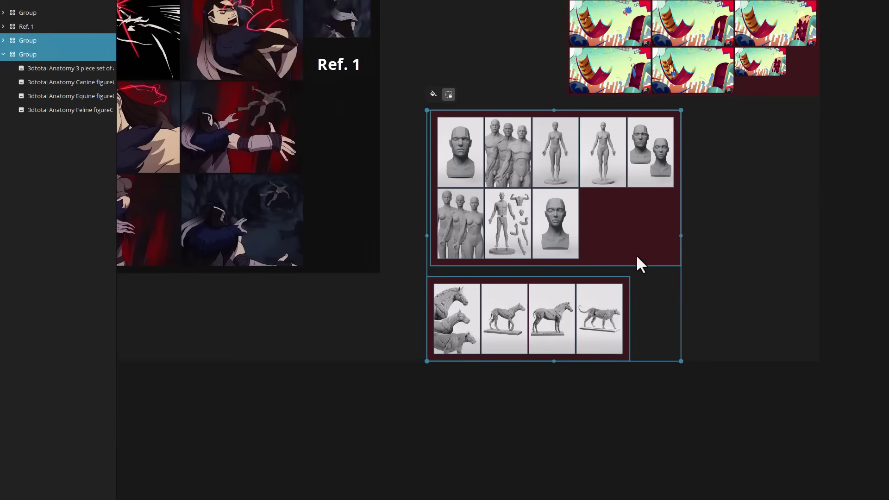
key("ctrl+g")
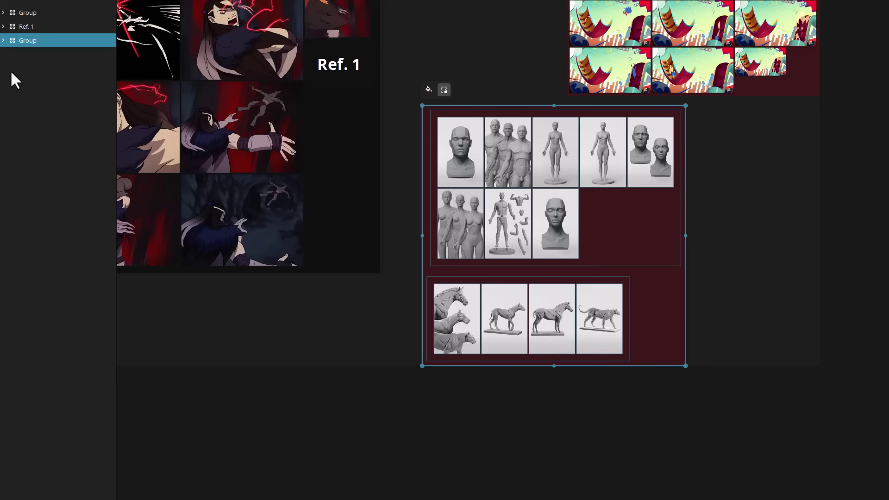
key("ctrl+z")
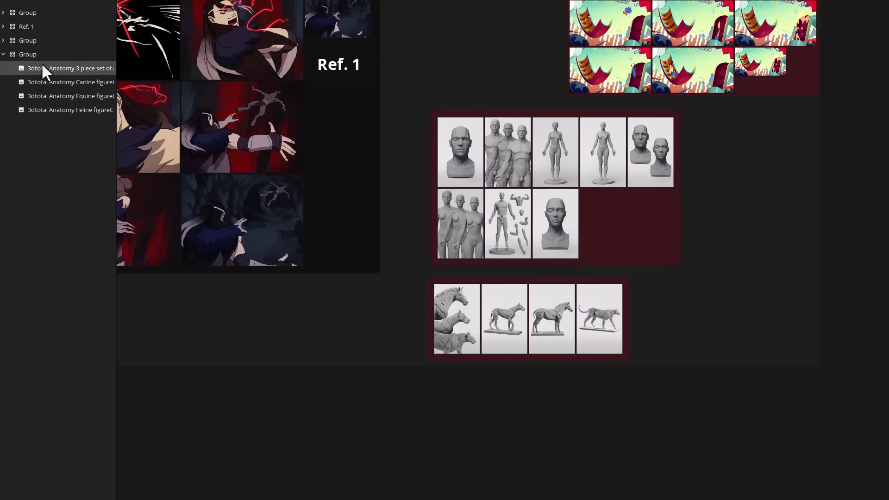
left_click(39, 56)
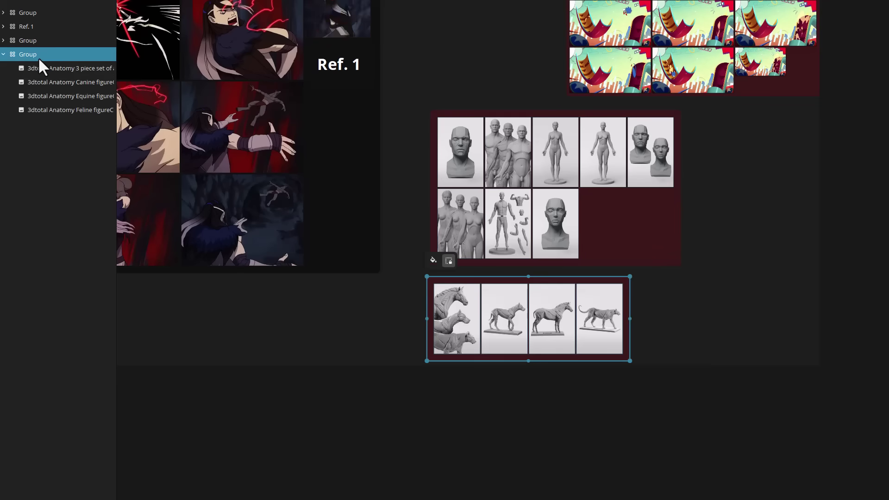
left_click(4, 54)
left_click_drag(20, 58, 32, 40)
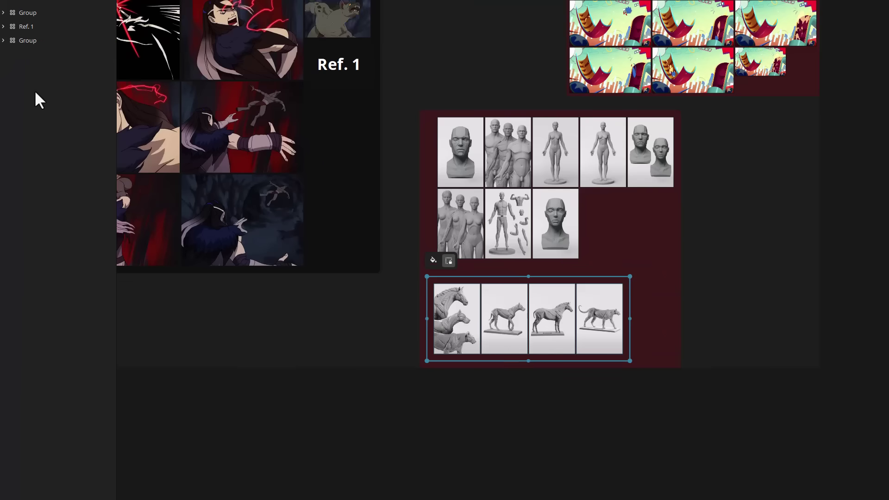
Move the combined anatomy group right and down, below the Sonic frames.
left_click(28, 42)
left_click_drag(502, 235, 557, 237)
left_click(452, 327)
left_click(535, 278)
left_click(424, 329)
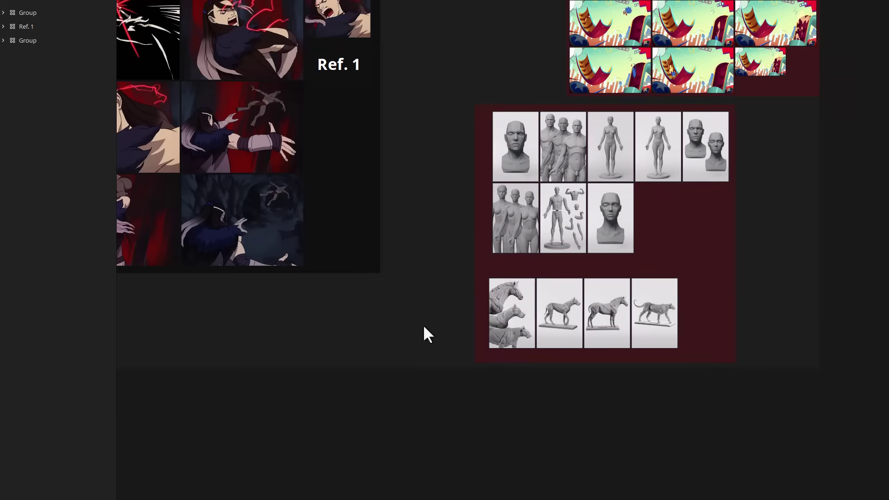
left_click(519, 298)
key("Up")
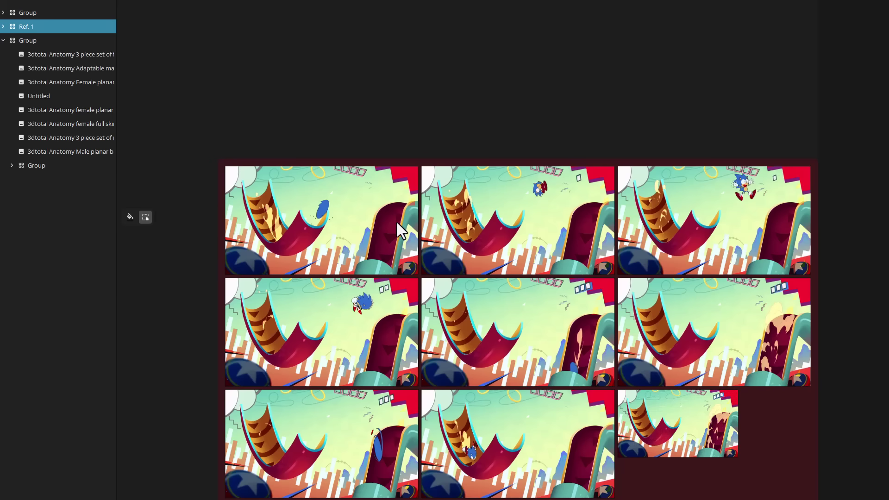
scroll(399, 232, "down", 5)
scroll(441, 271, "up", 5)
left_click(405, 290)
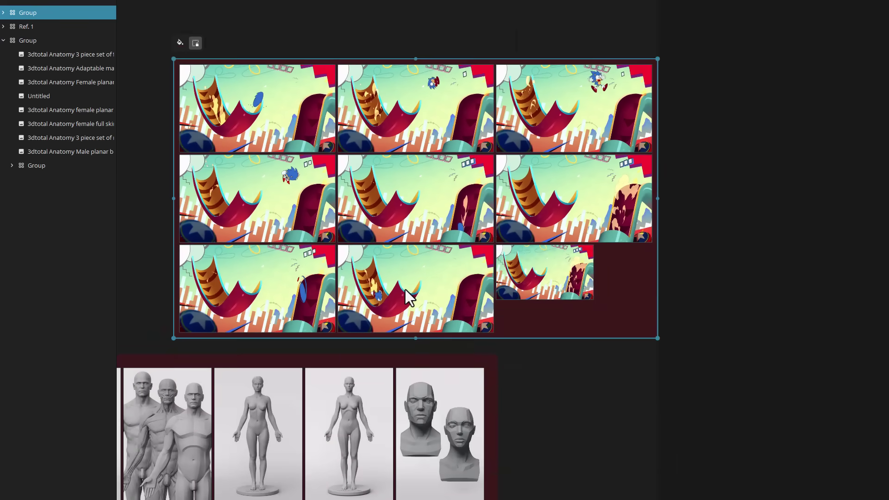
right_click(405, 290)
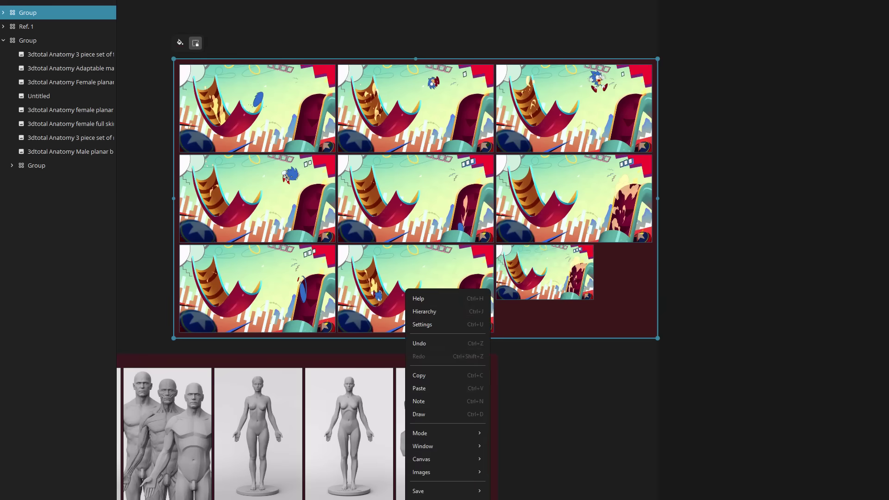
mouse_move(455, 495)
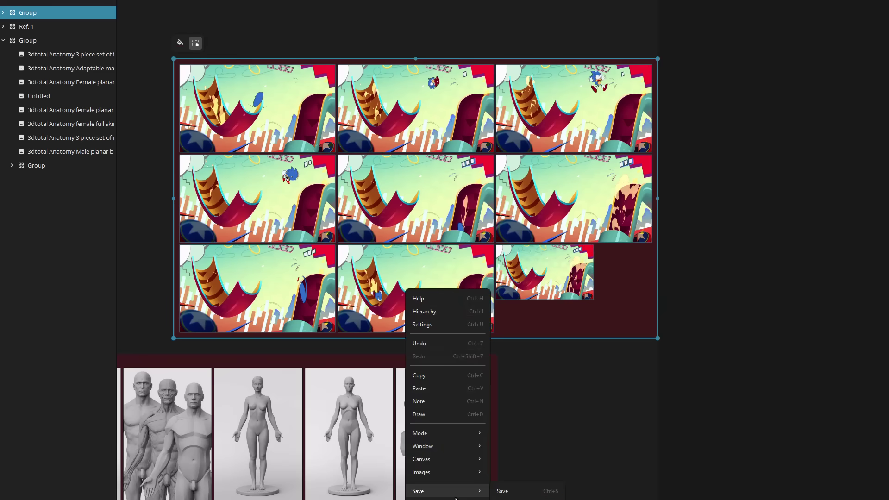
left_click(219, 162)
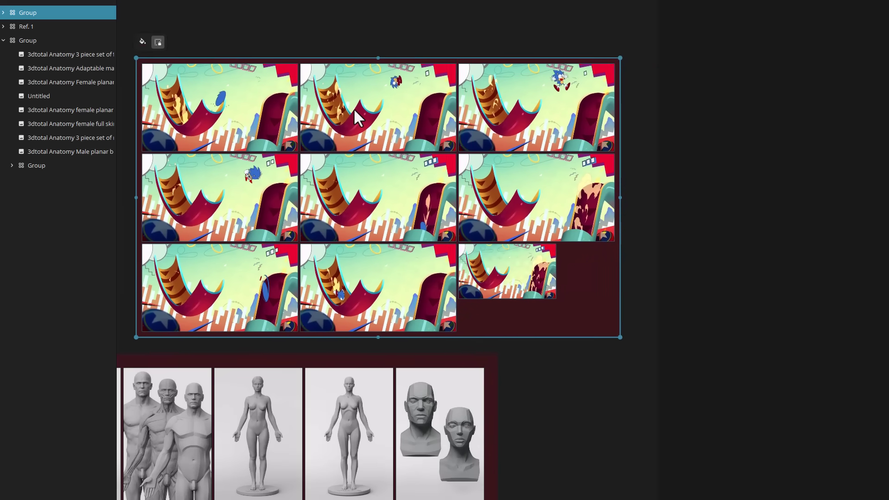
right_click(375, 137)
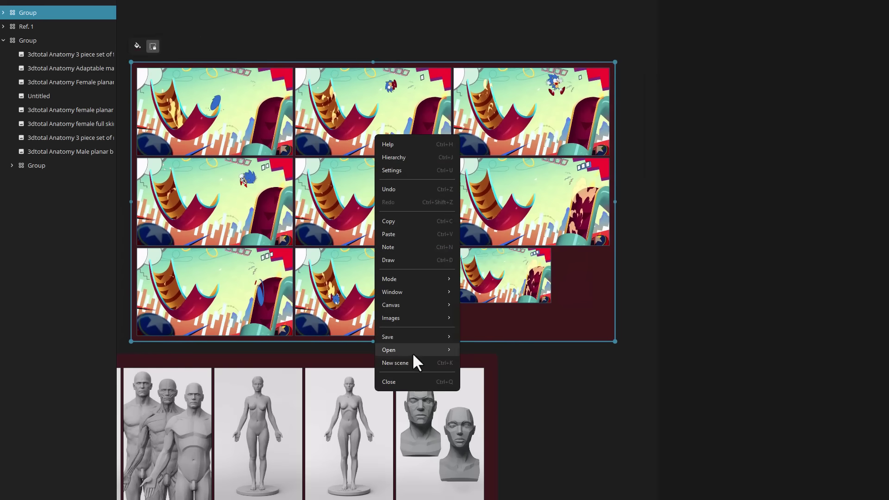
mouse_move(416, 337)
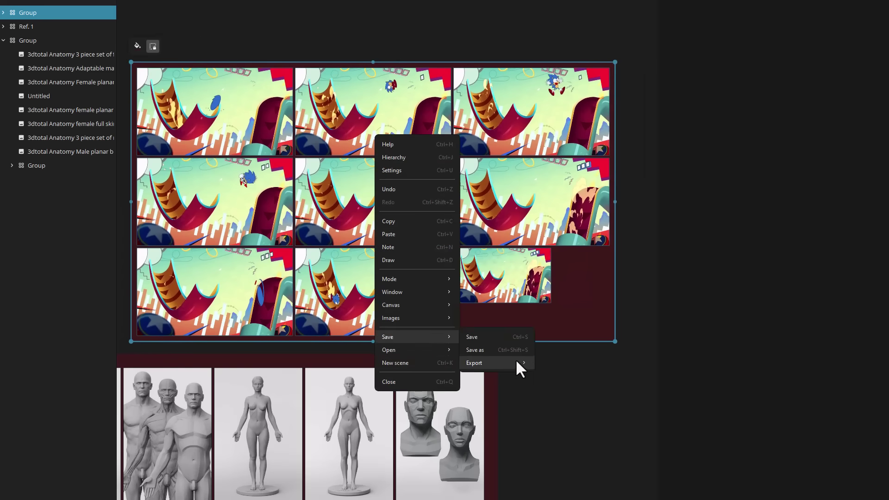
mouse_move(516, 361)
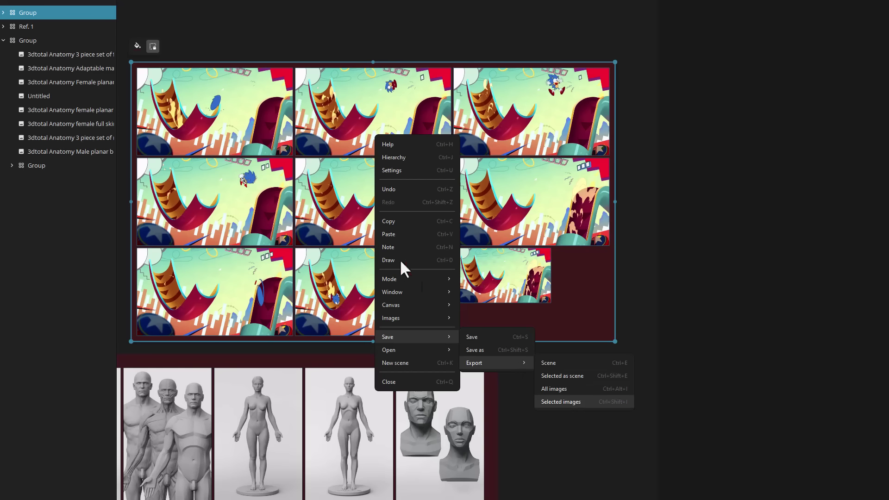
left_click(357, 224)
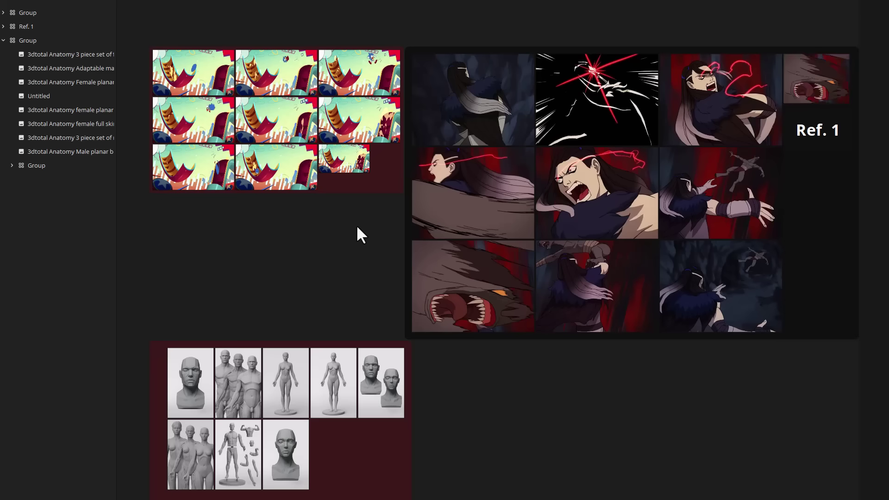
Start the F5 slideshow and step forward eleven images through the 31-image board.
key("F5")
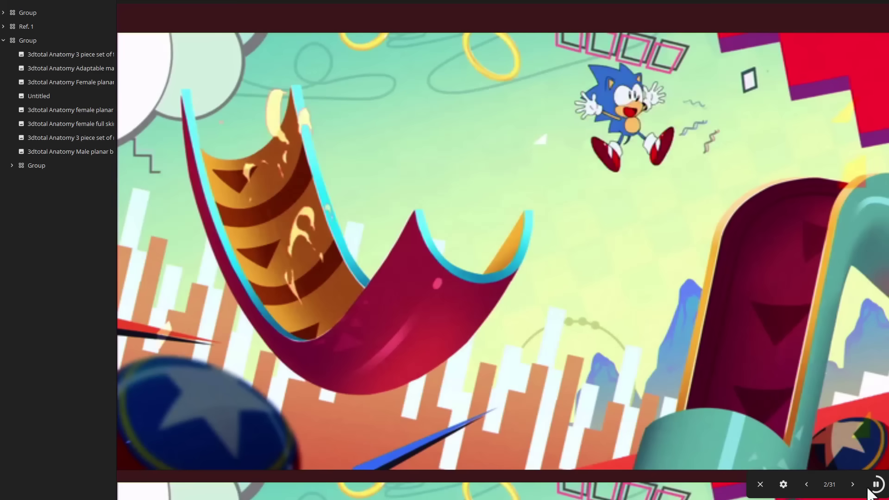
left_click(853, 490)
left_click(854, 491)
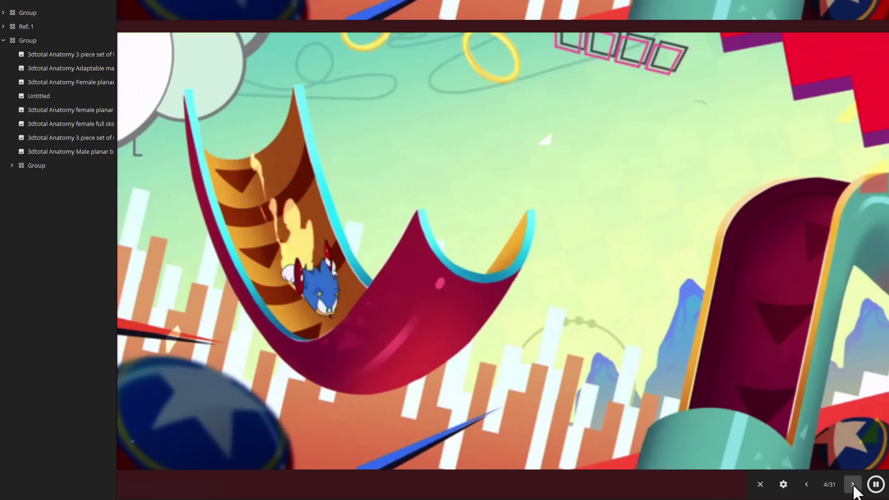
left_click(853, 490)
left_click(853, 490)
left_click(854, 490)
left_click(853, 490)
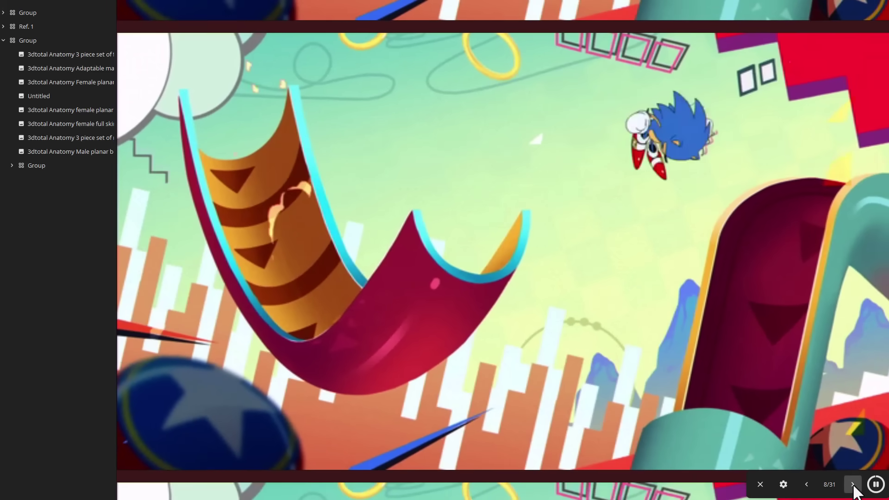
left_click(854, 490)
left_click(854, 490)
left_click(853, 489)
left_click(853, 490)
left_click(854, 490)
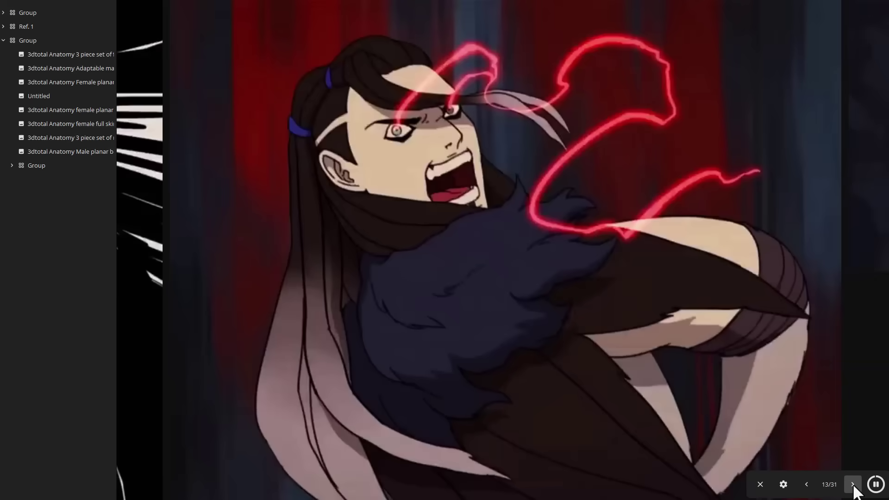
left_click(853, 490)
left_click(854, 490)
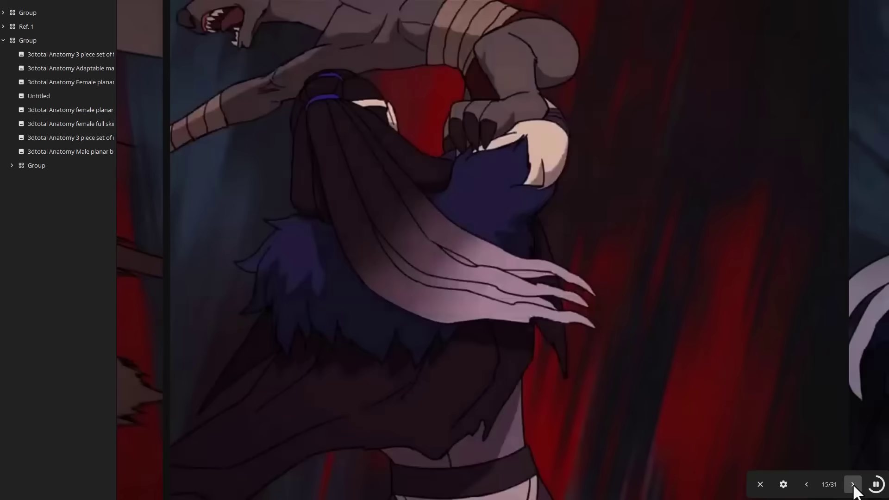
In the slideshow settings, keep fade on Controls with the 10sec interval.
left_click(783, 484)
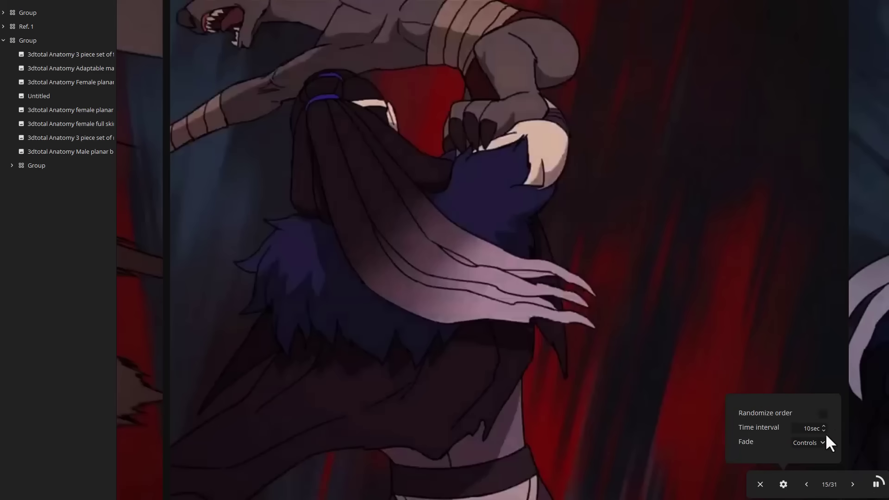
left_click(821, 445)
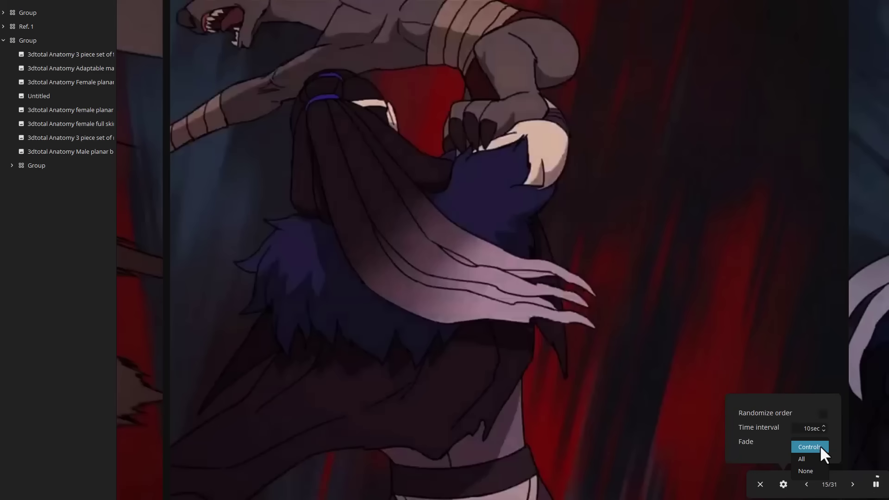
left_click(820, 446)
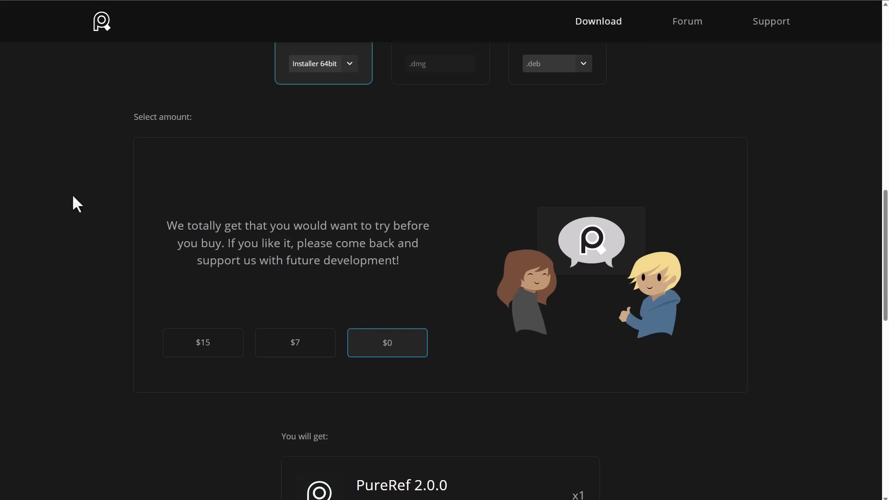
Autoscroll through the Version 2.0.0 changelog notes, then view the Big References database page.
scroll(278, 310, "up", 15)
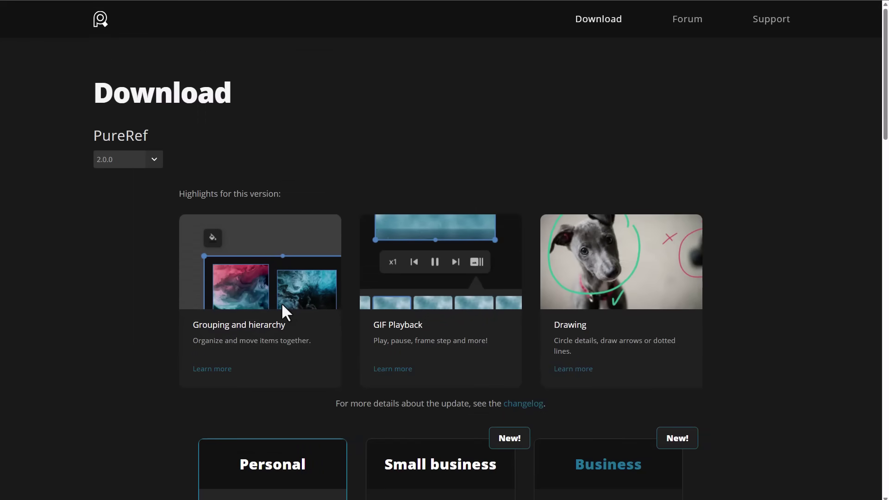
scroll(287, 308, "down", 15)
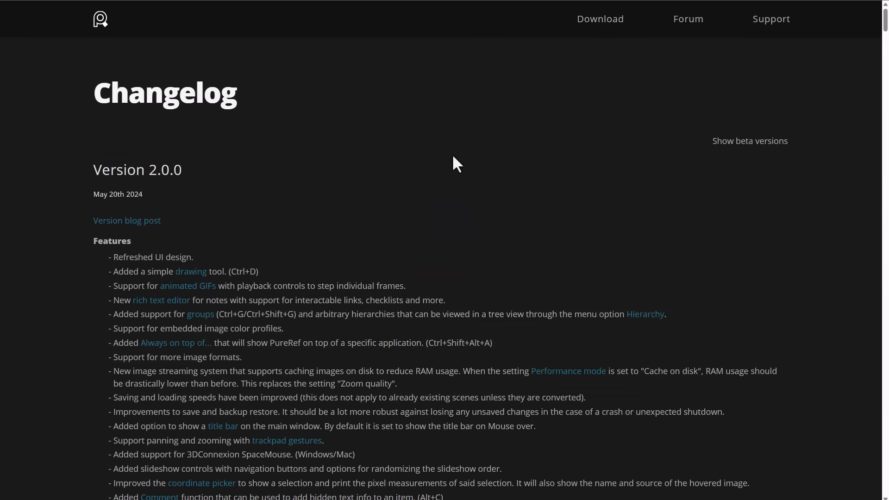
middle_click(644, 162)
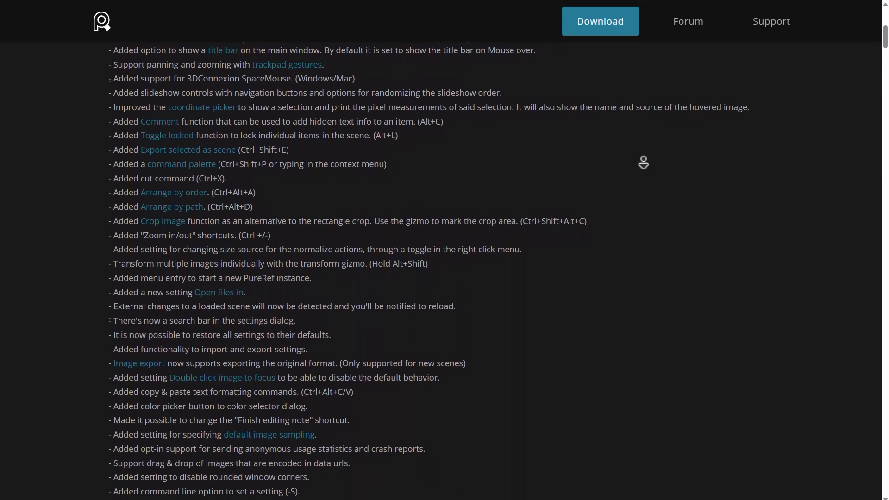
left_click(635, 231)
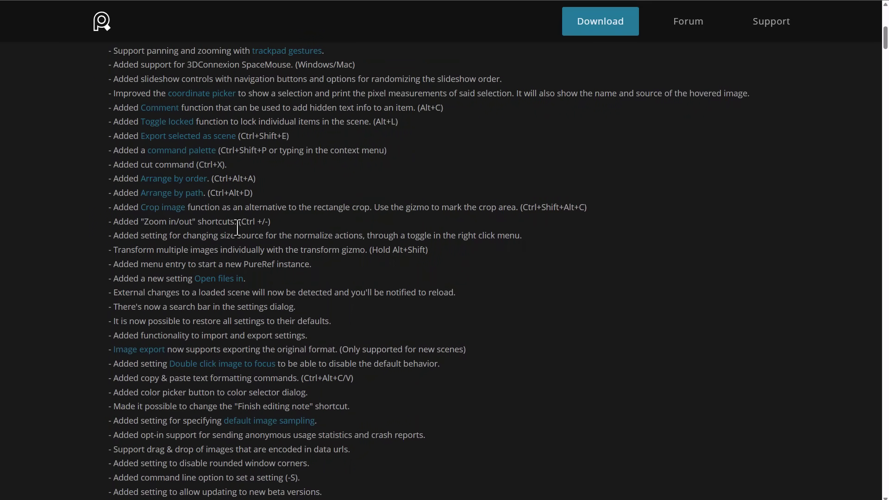
scroll(538, 266, "down", 14)
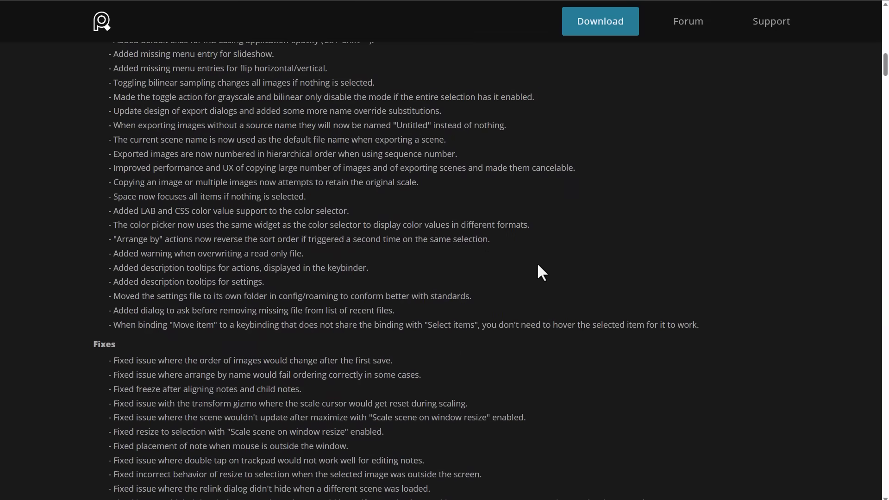
scroll(538, 266, "down", 15)
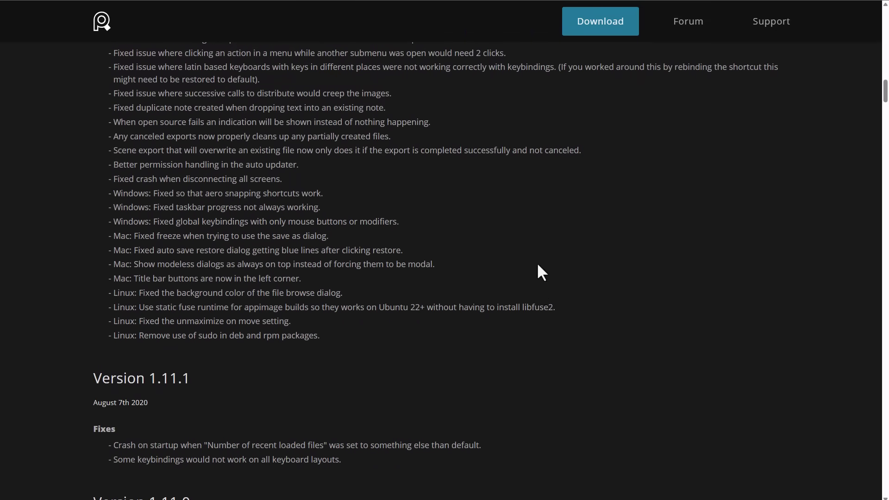
scroll(538, 265, "up", 20)
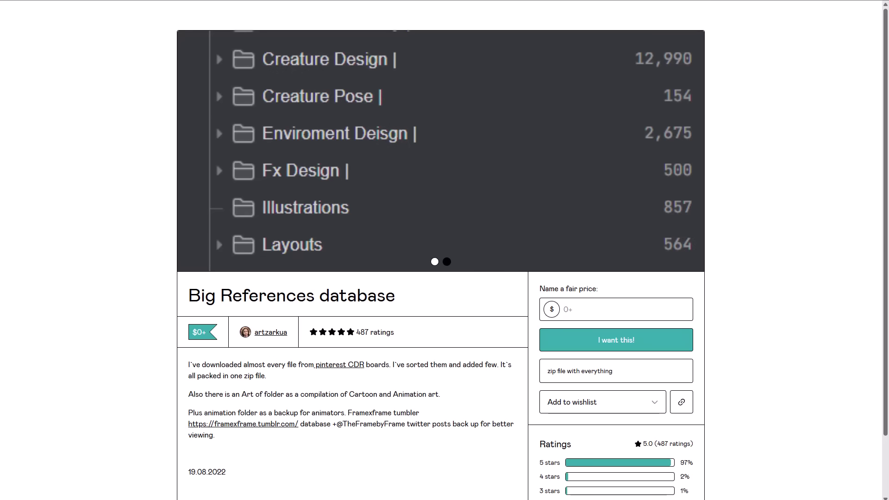
In File Explorer, go from Big Ref through Animation > Animation into TheFramebyFrame.
key("alt+Tab")
left_click_drag(690, 38, 487, 44)
left_click(423, 46)
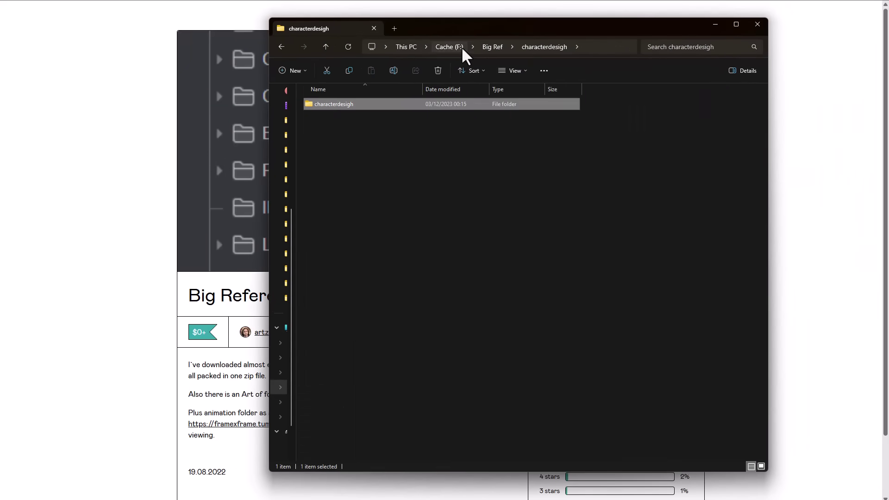
left_click(481, 45)
left_click(580, 326)
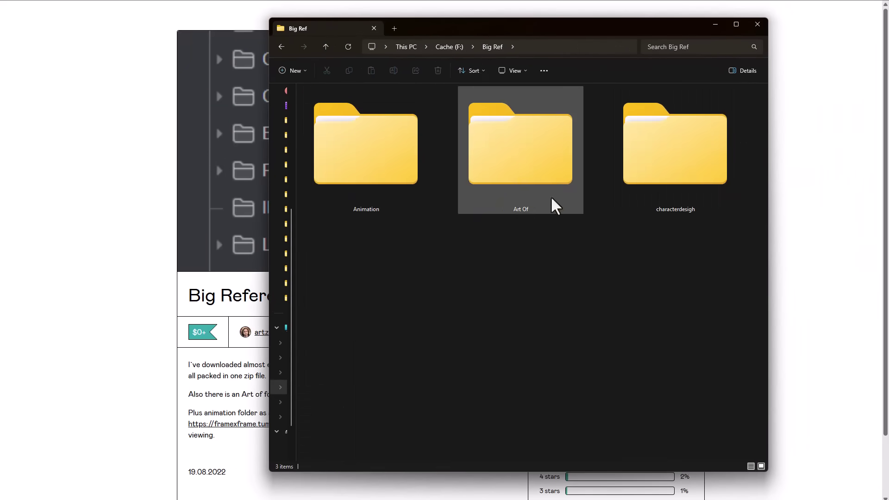
left_click(370, 174)
double_click(371, 174)
double_click(322, 108)
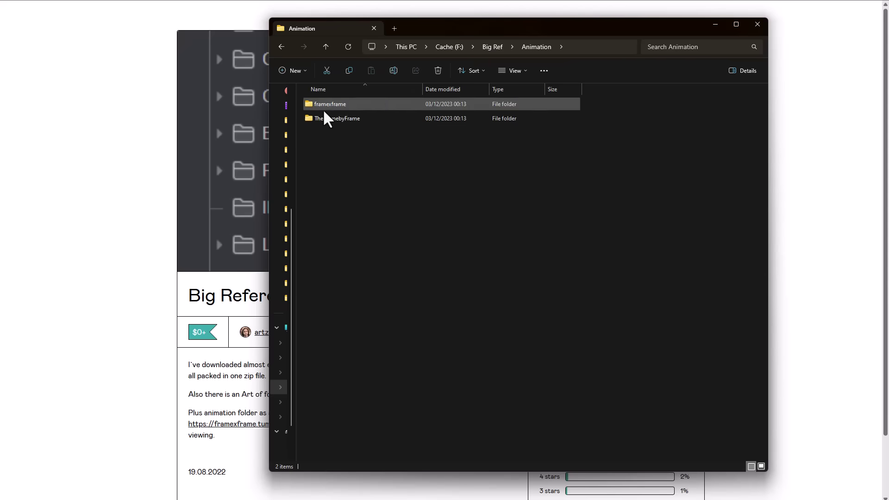
double_click(337, 118)
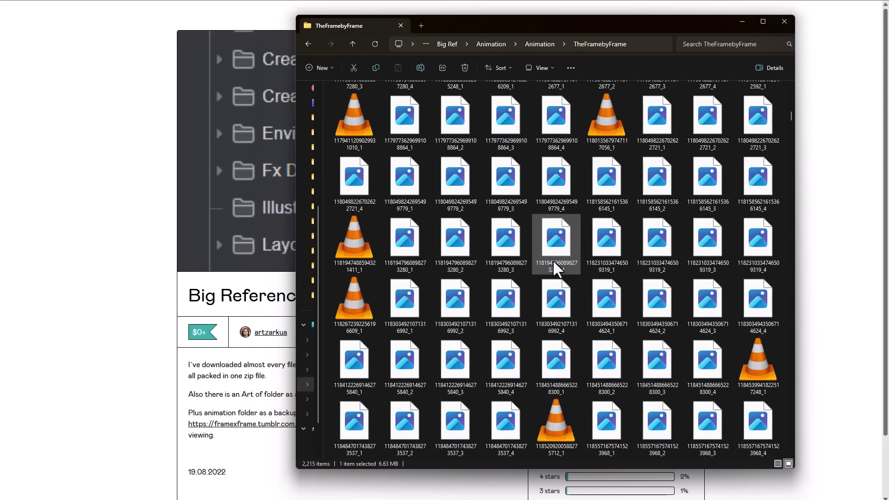
scroll(555, 268, "down", 5)
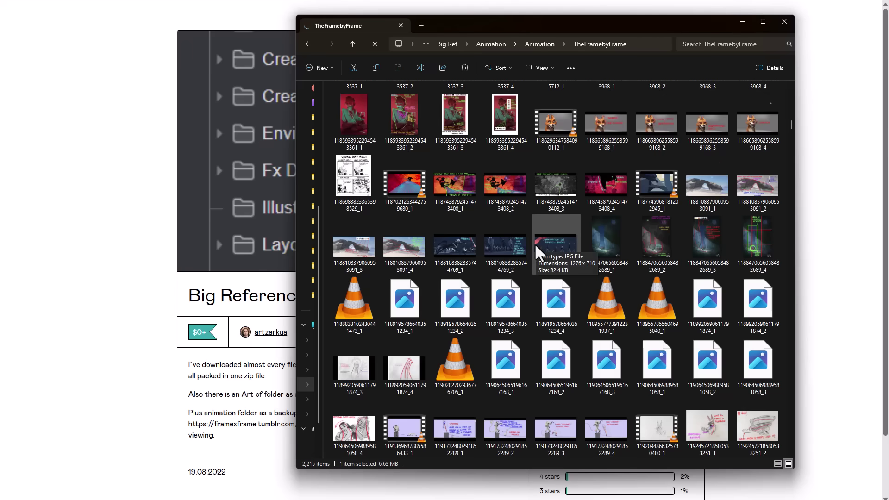
scroll(538, 252, "down", 15)
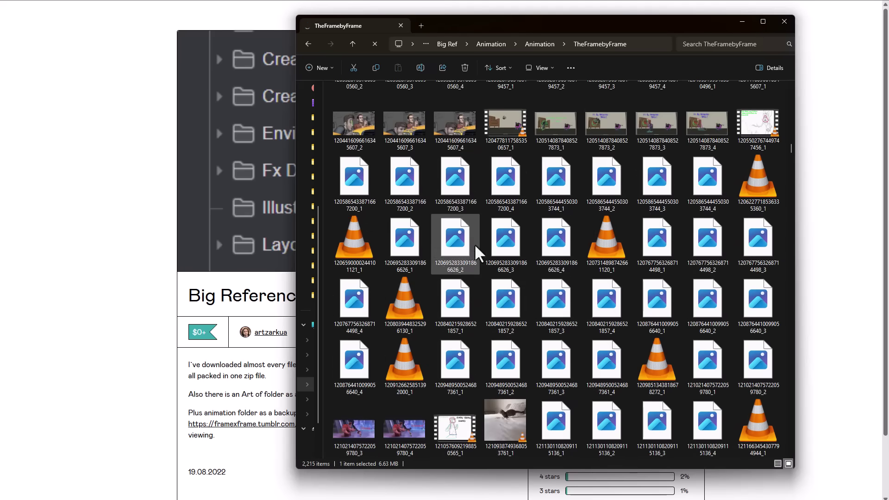
left_click(457, 138)
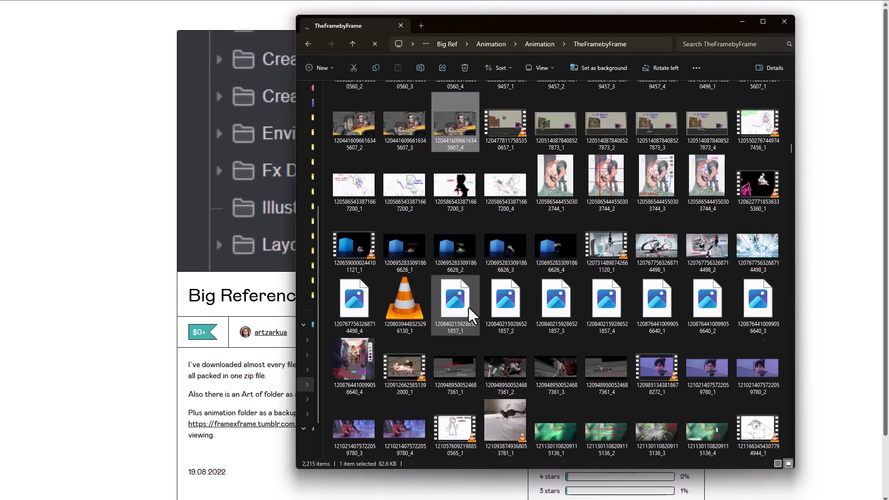
scroll(463, 312, "up", 10)
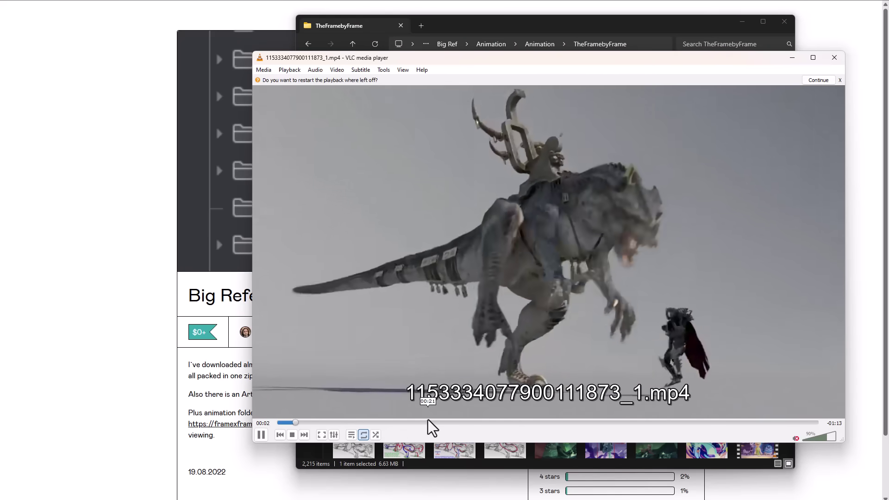
left_click_drag(428, 422, 536, 422)
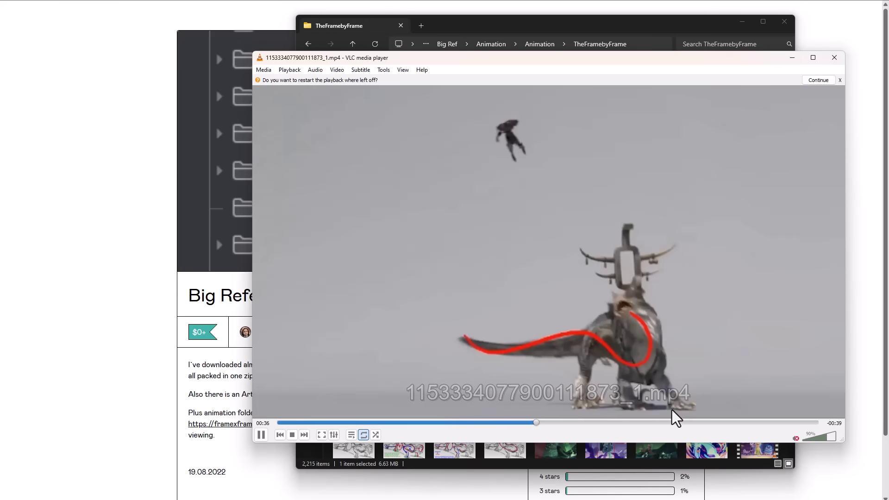
left_click(624, 423)
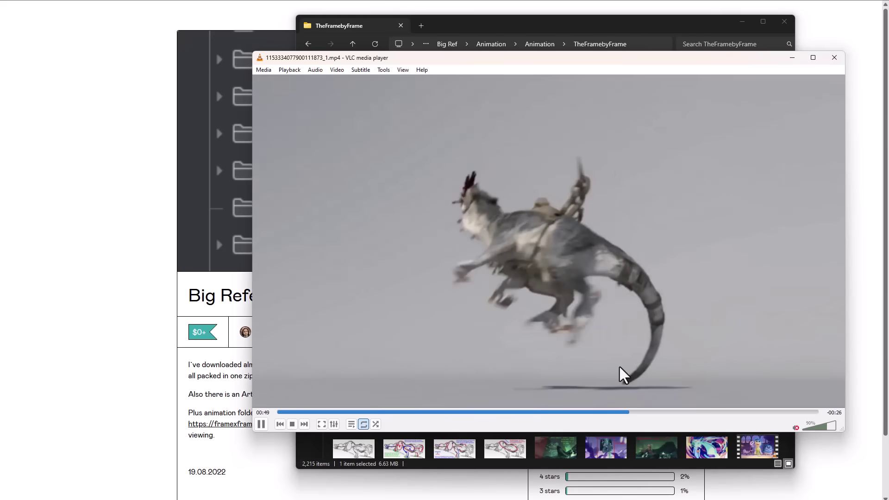
left_click(690, 26)
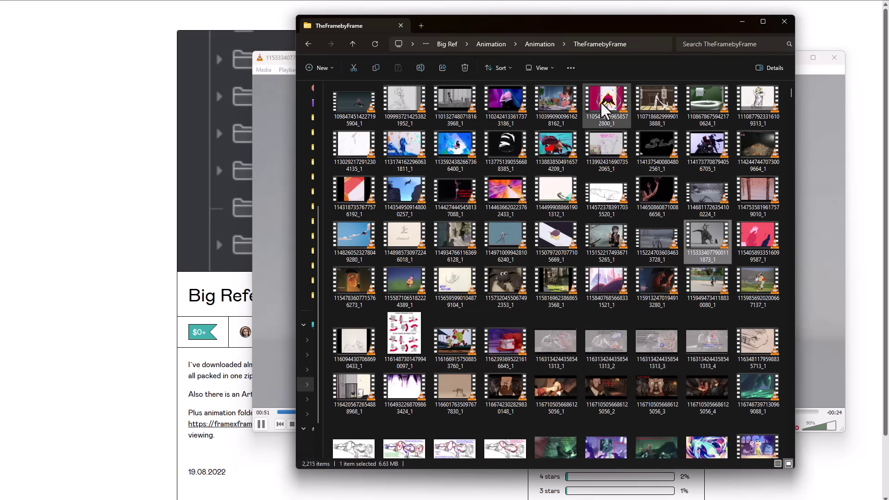
double_click(555, 144)
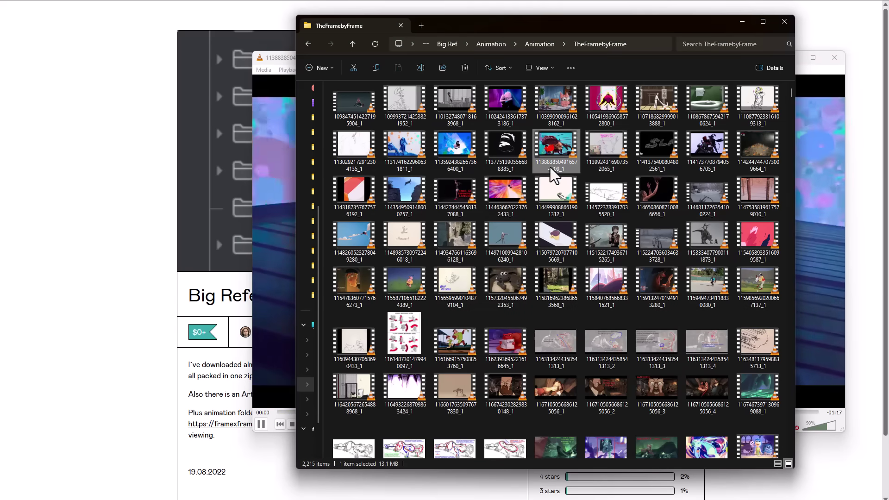
left_click(287, 280)
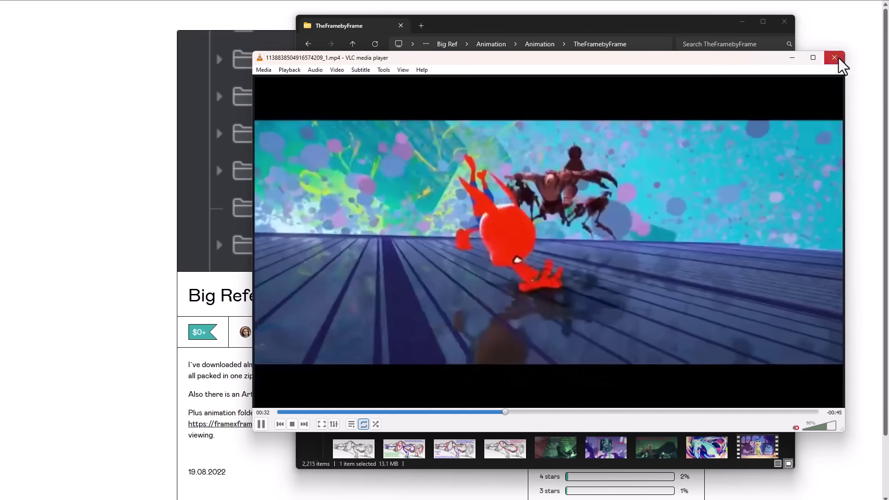
left_click(836, 57)
Add another framexframe frame grid to the board and stack the first grid above it.
left_click(489, 44)
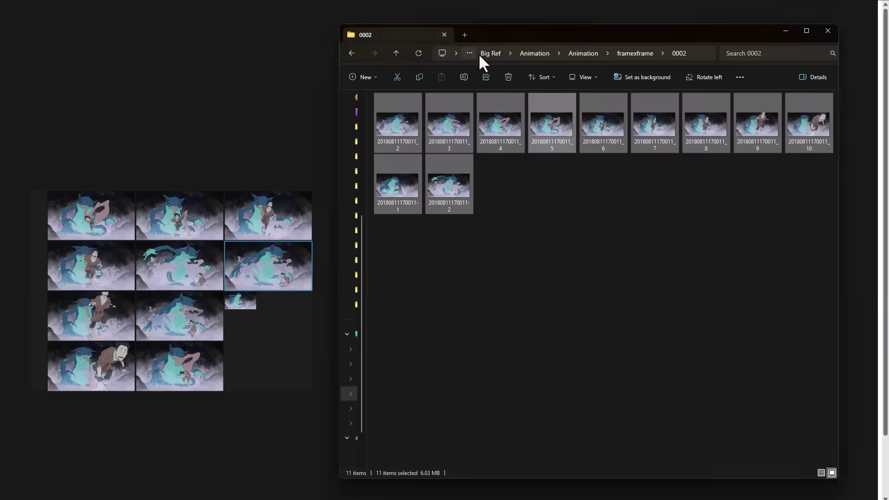
left_click_drag(482, 37, 667, 29)
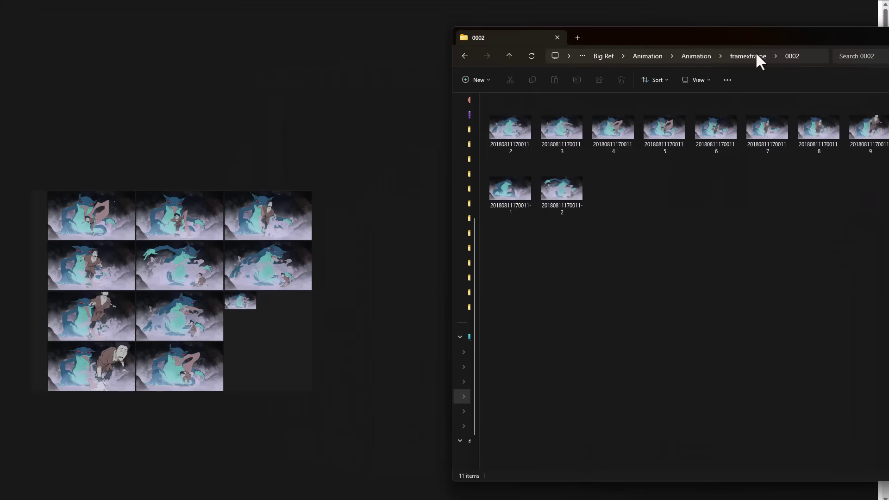
left_click(756, 57)
left_click_drag(635, 198, 495, 290)
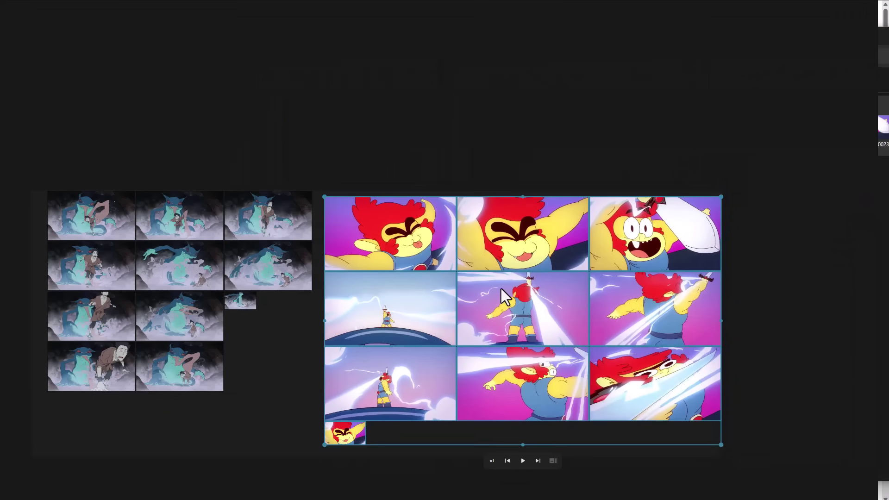
left_click_drag(20, 153, 411, 145)
scroll(158, 234, "down", 5)
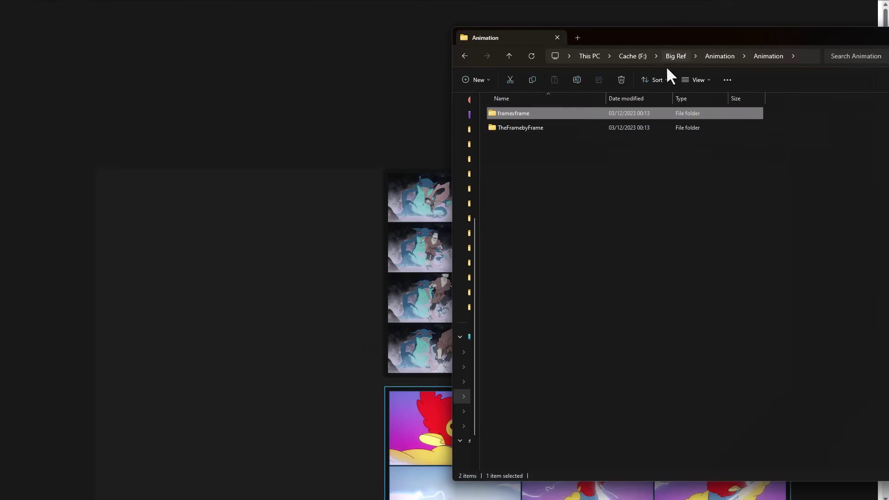
Add the Creature Pose Flying Cycle bird sheets, resize the second and stack it under the first.
left_click(675, 56)
double_click(509, 113)
scroll(550, 359, "up", 3)
double_click(548, 349)
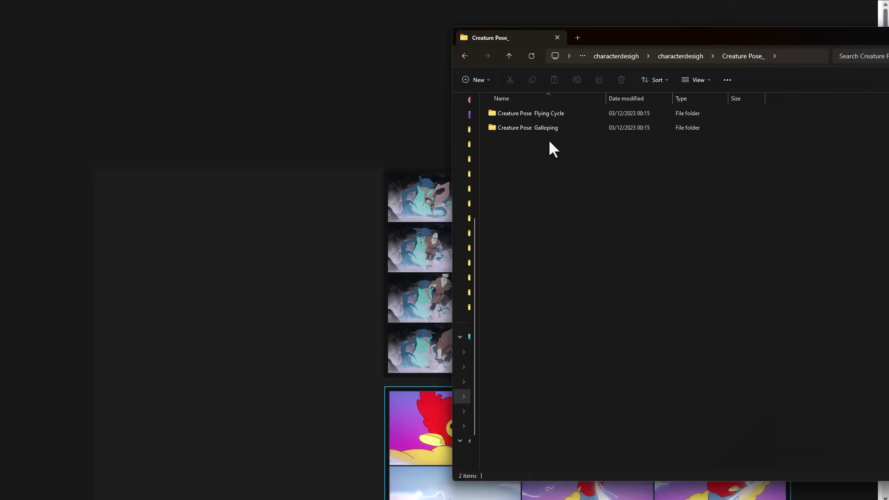
double_click(531, 113)
left_click_drag(565, 188, 228, 224)
left_click_drag(199, 293, 290, 356)
scroll(266, 208, "up", 3)
scroll(367, 254, "down", 3)
left_click_drag(367, 254, 327, 278)
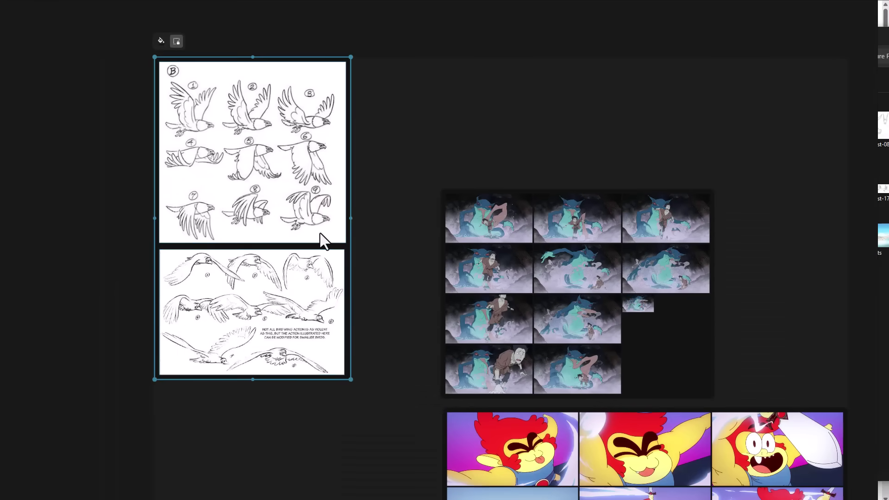
Add a bold 'Flight Guide' text note above the bird sheets.
key("ctrl+t")
type("Flight Guide")
key("Escape")
left_click_drag(350, 238, 216, 74)
left_click(221, 47)
left_click(330, 47)
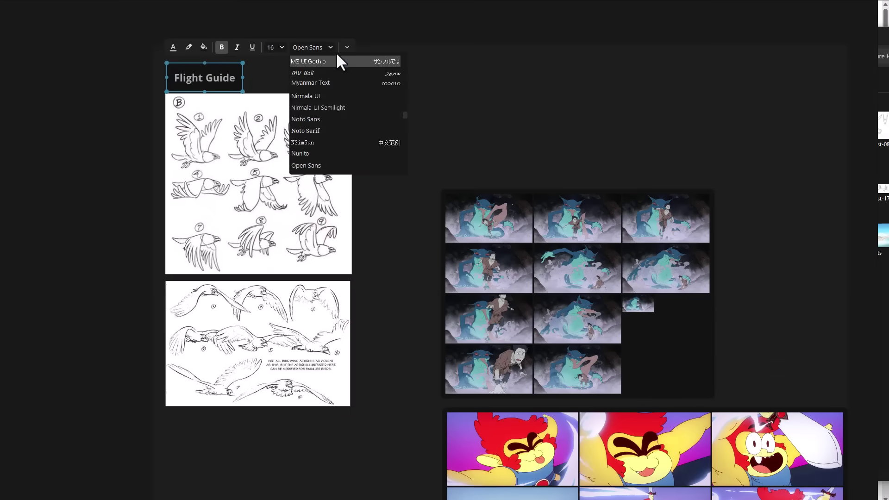